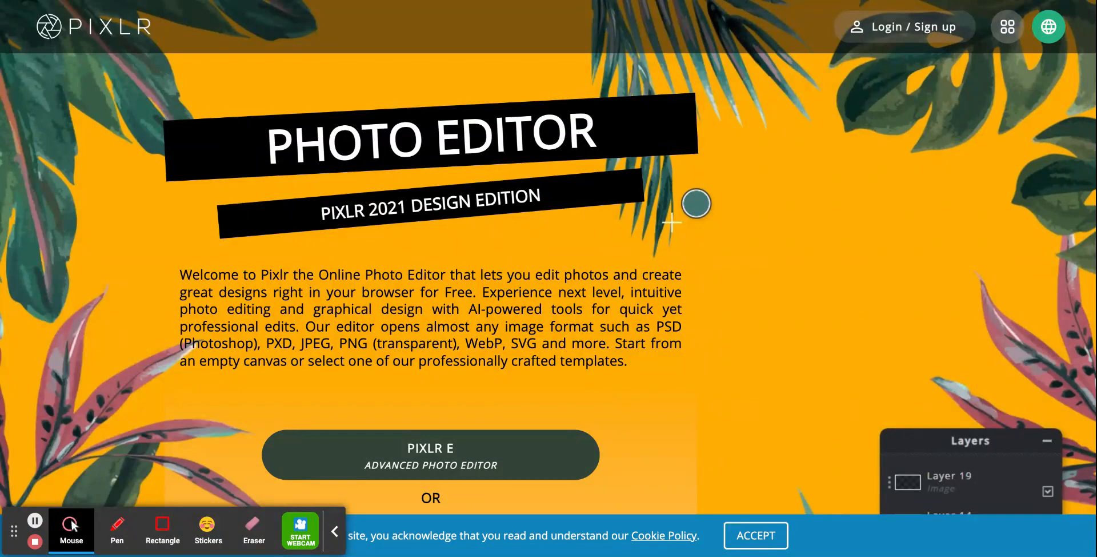
- Open the advanced photo editor Pixlr E and start creating a new image
{"action": "scroll", "coordinate": [425, 452], "scroll_direction": "down", "scroll_amount": 2}
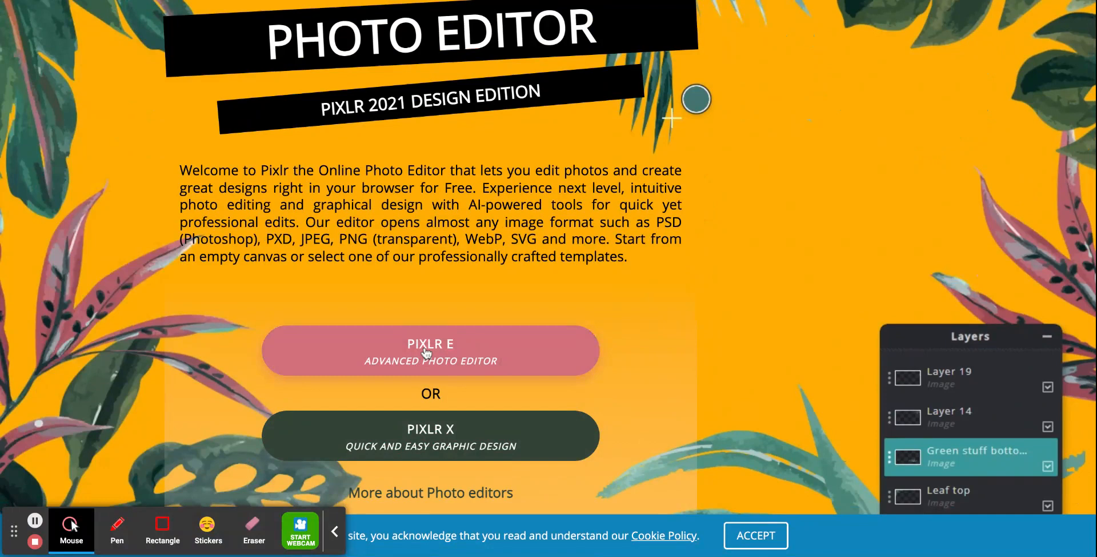
{"action": "left_click", "coordinate": [426, 352]}
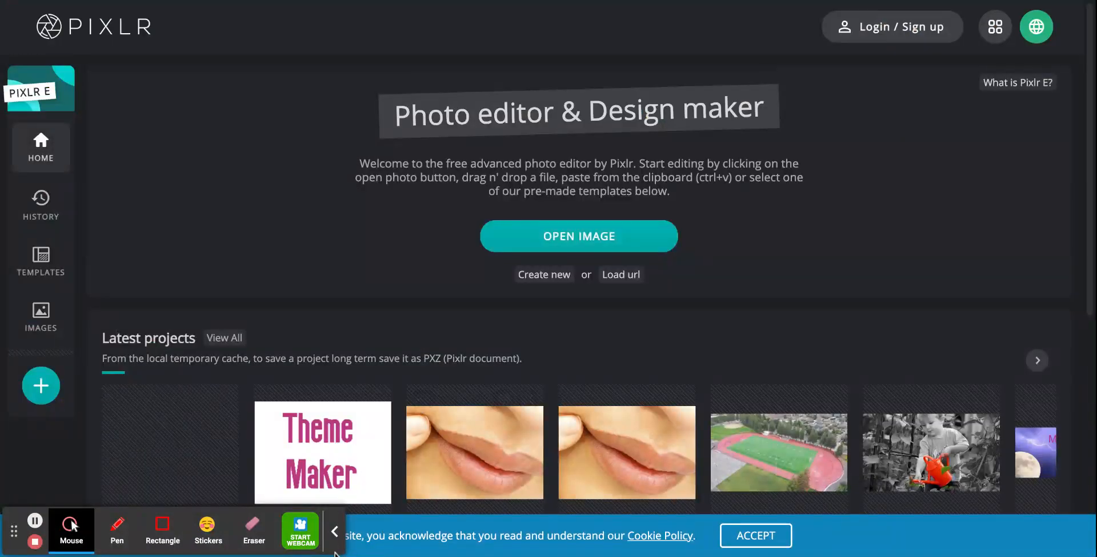
{"action": "left_click", "coordinate": [334, 531]}
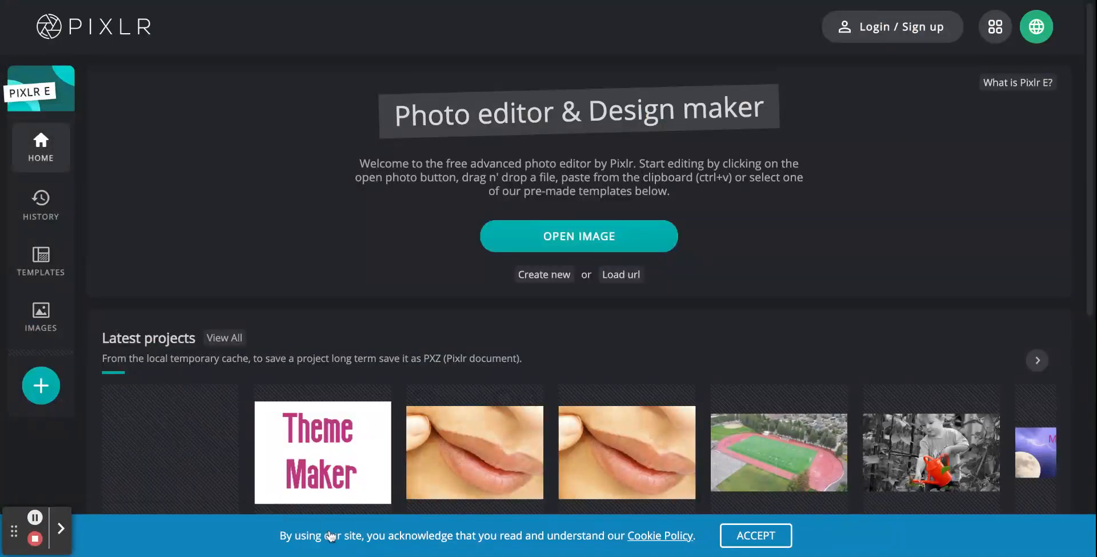
{"action": "left_click", "coordinate": [554, 278]}
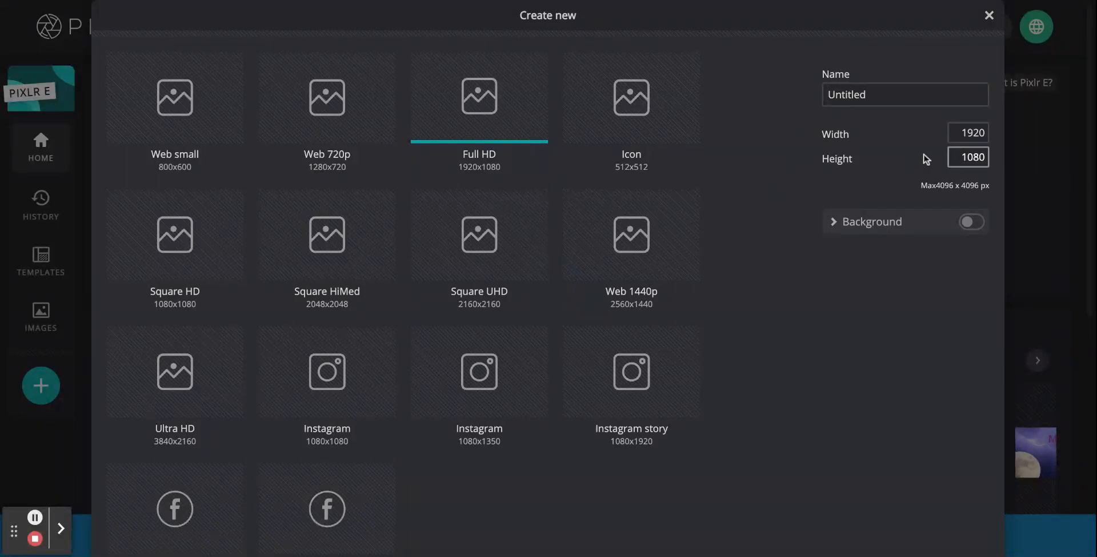
- Create the new image 800 px wide and 600 px high, replacing its default name
{"action": "double_click", "coordinate": [961, 131]}
{"action": "type", "text": "8"}
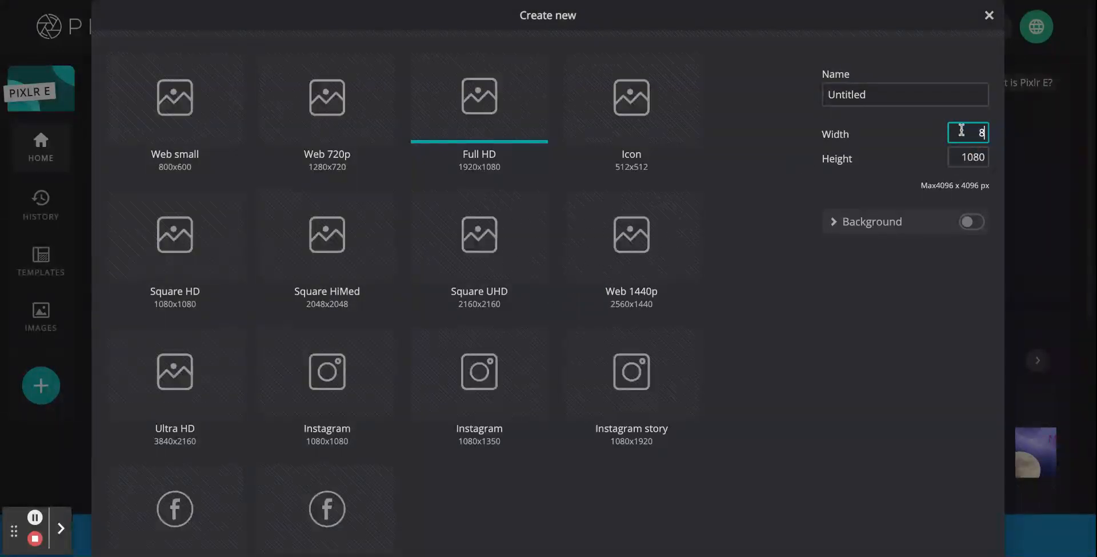
{"action": "type", "text": "00"}
{"action": "double_click", "coordinate": [983, 158]}
{"action": "type", "text": "6"}
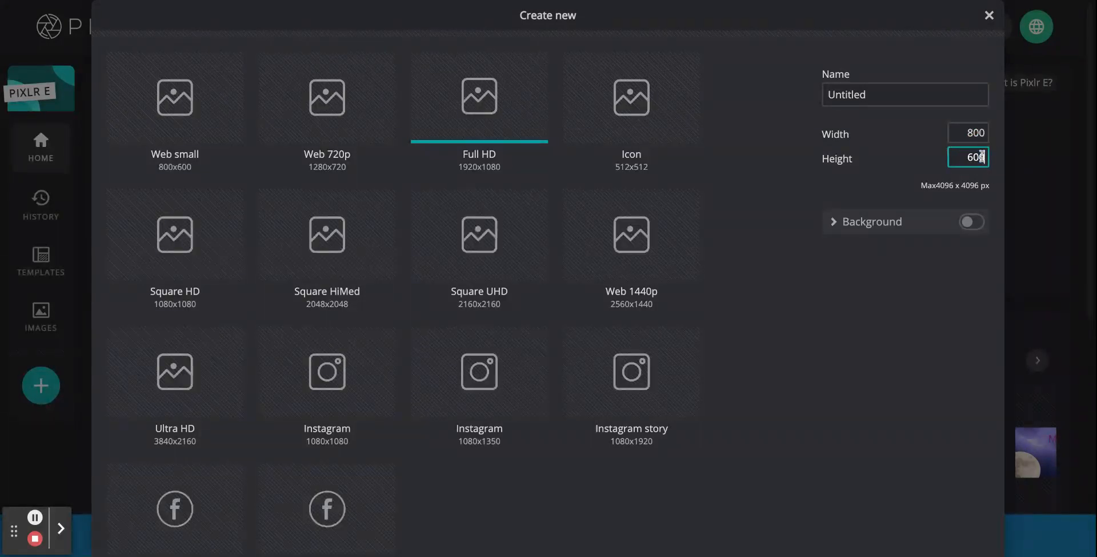
{"action": "left_click", "coordinate": [947, 93]}
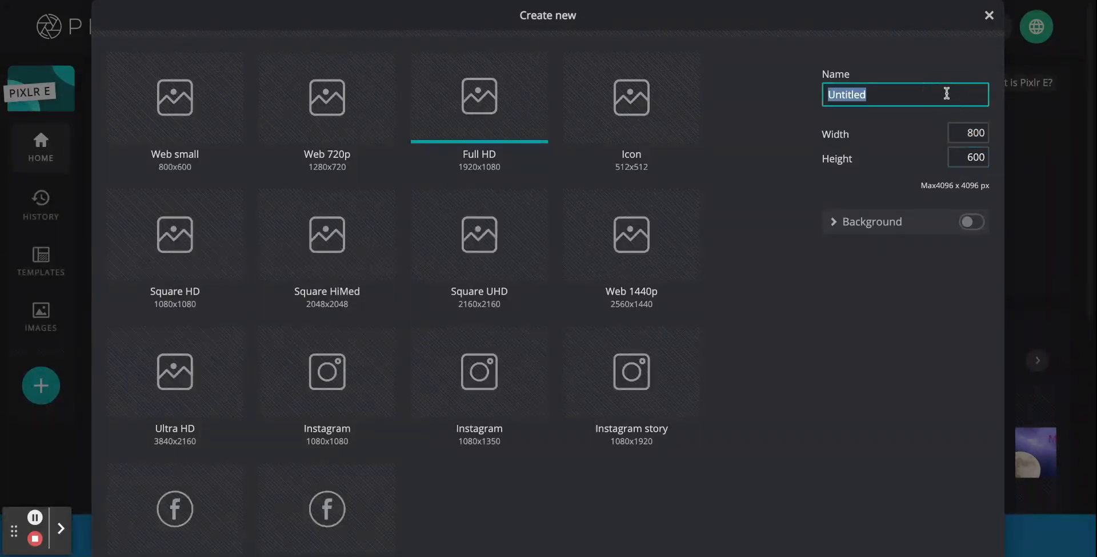
{"action": "type", "text": "pixlr 9 Federmann"}
{"action": "key", "text": "Return"}
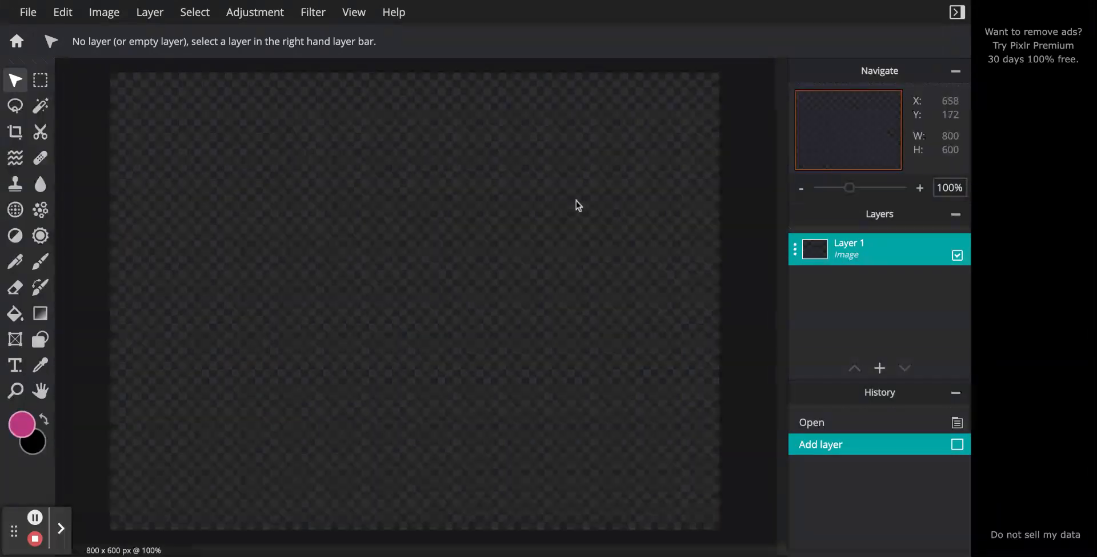
- Draw a white (#FFFFFF) filled rectangle covering the entire 800 x 600 px canvas
{"action": "left_click", "coordinate": [40, 339]}
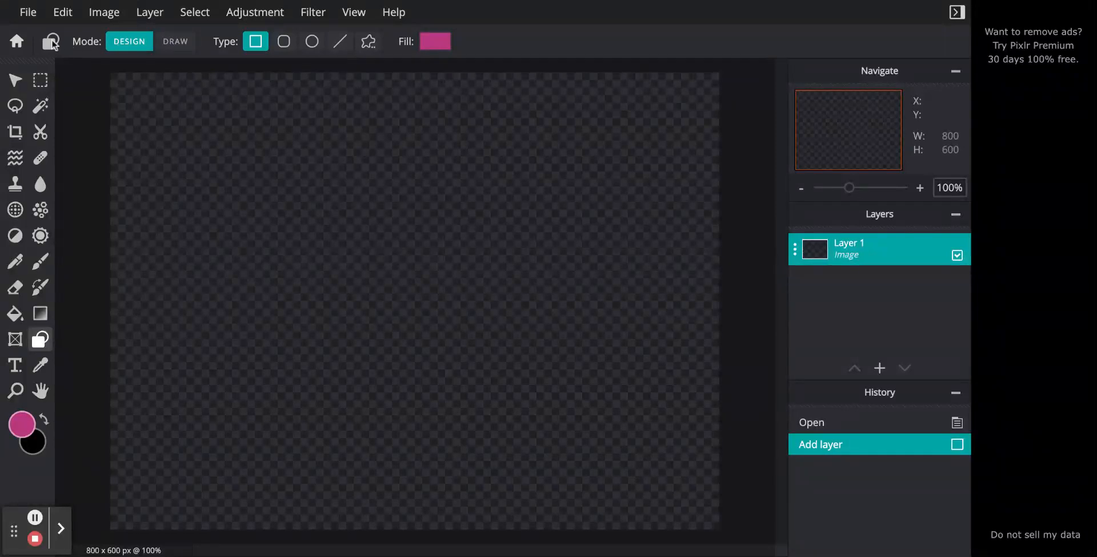
{"action": "left_click", "coordinate": [436, 42]}
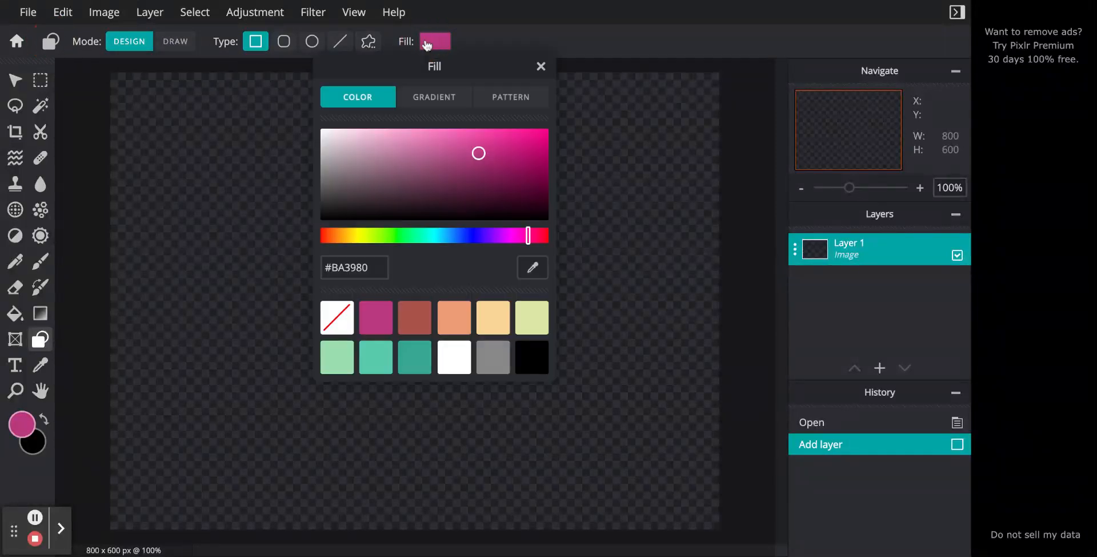
{"action": "left_click", "coordinate": [457, 362]}
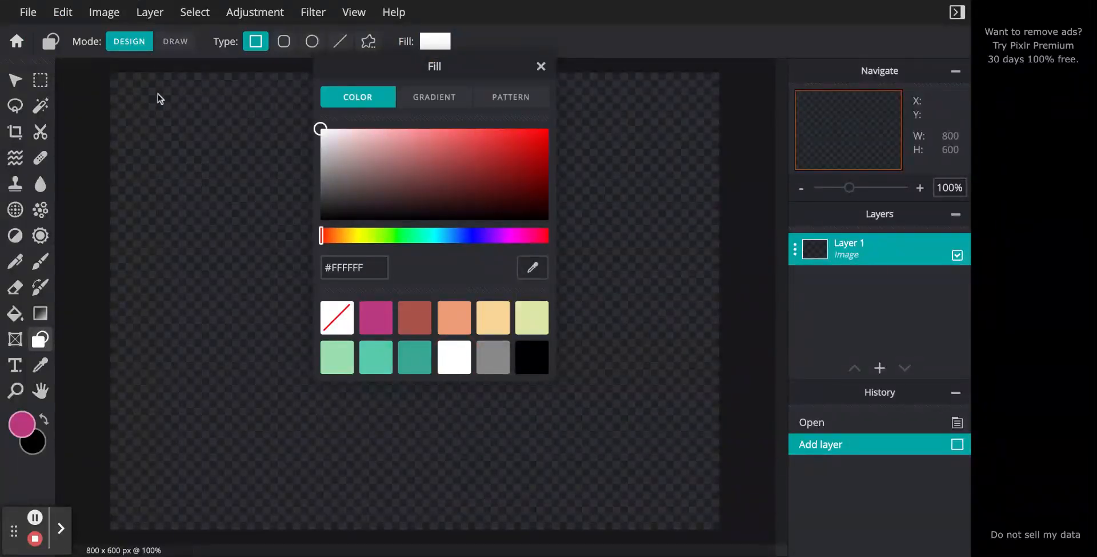
{"action": "left_click", "coordinate": [541, 66]}
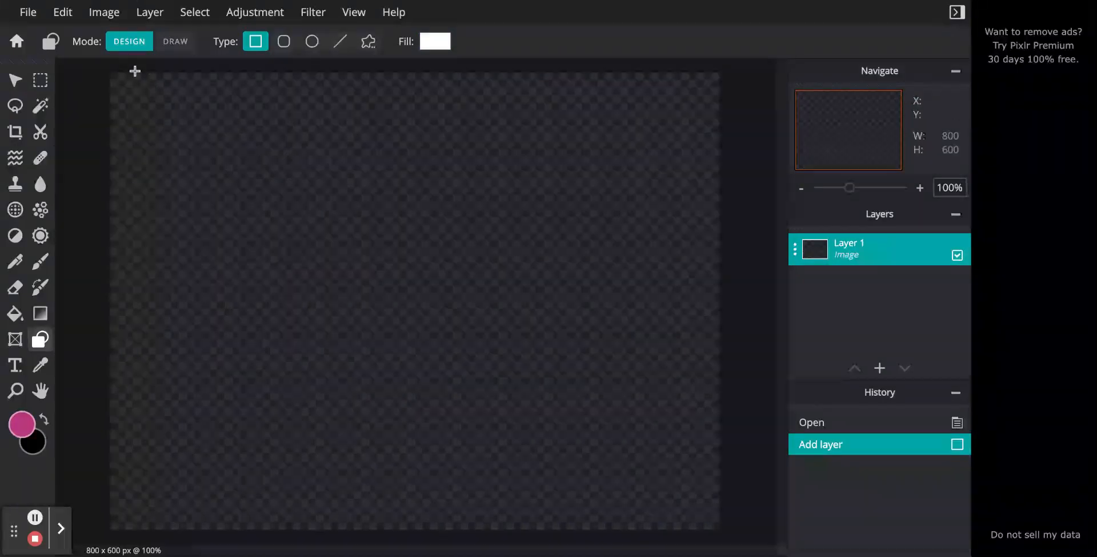
{"action": "left_click_drag", "start_coordinate": [112, 74], "coordinate": [719, 531]}
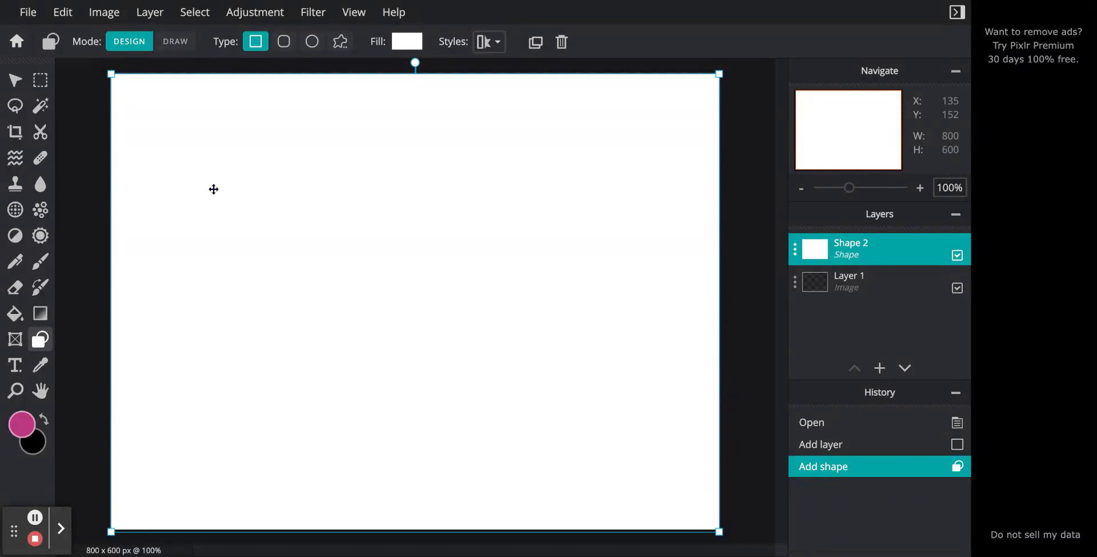
- Add a text layer over the white background reading "Theme" and "Maker" on two lines
{"action": "left_click", "coordinate": [15, 364]}
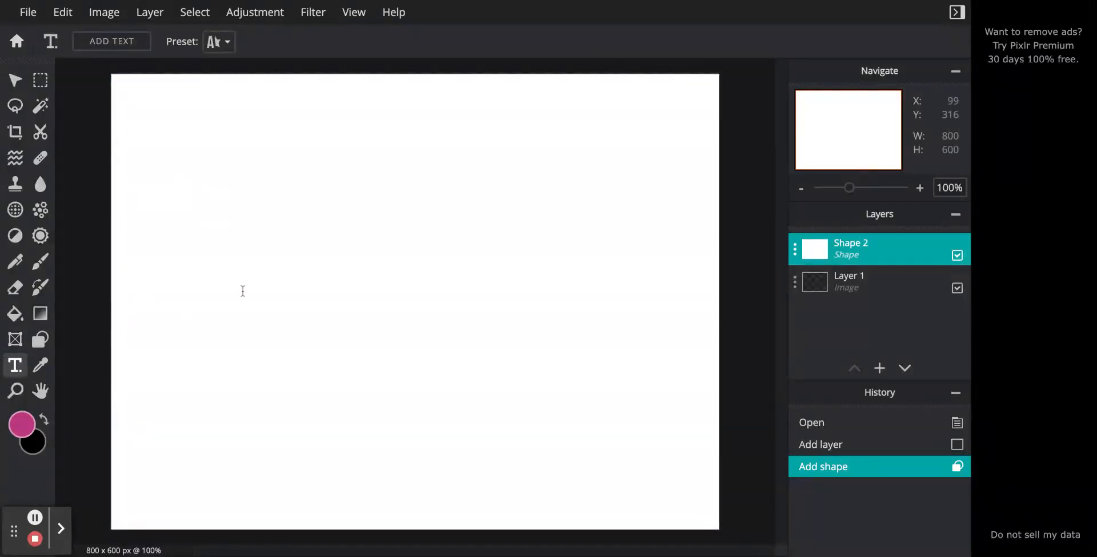
{"action": "left_click", "coordinate": [381, 273]}
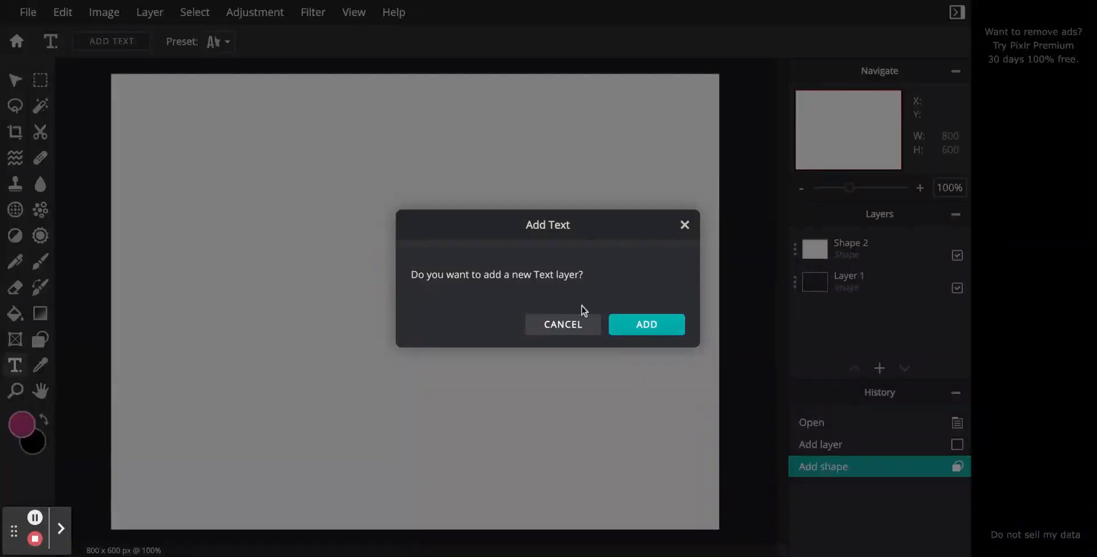
{"action": "left_click", "coordinate": [641, 327]}
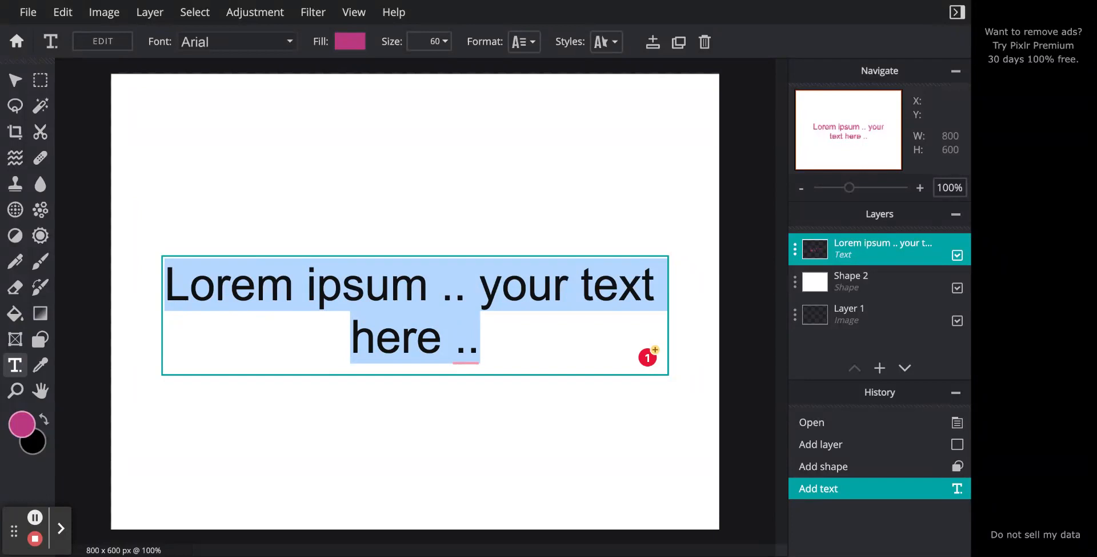
{"action": "type", "text": "Theme"}
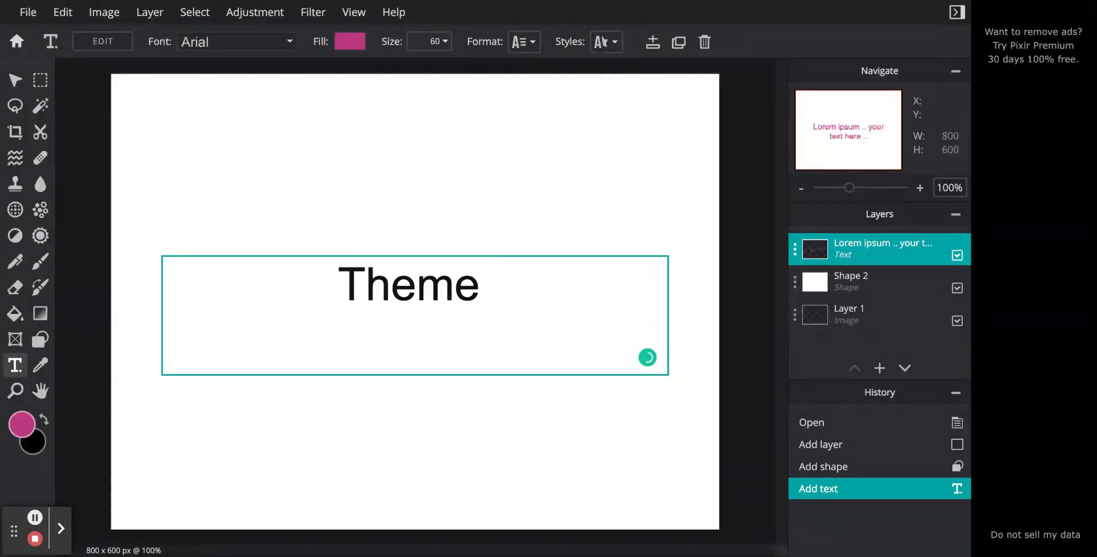
{"action": "key", "text": "Return"}
{"action": "type", "text": "Maker"}
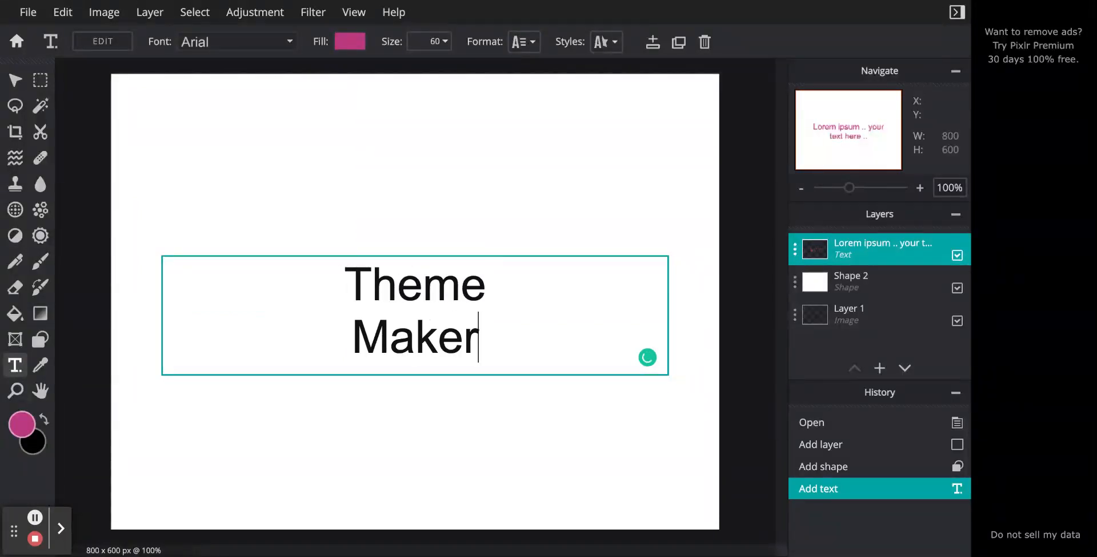
- Enlarge the Theme Maker text to size 165
{"action": "left_click_drag", "start_coordinate": [498, 333], "coordinate": [323, 287]}
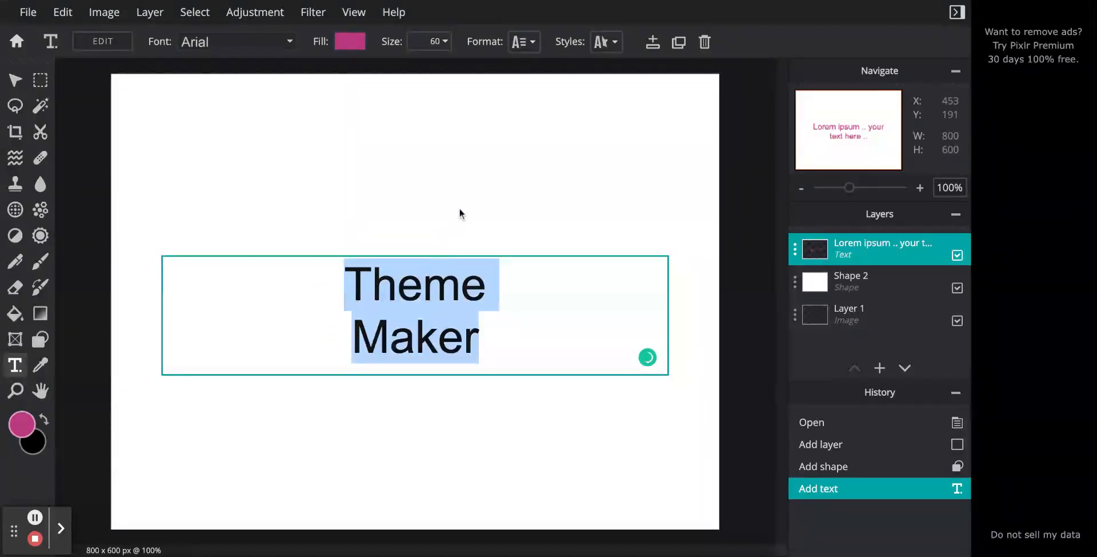
{"action": "left_click", "coordinate": [430, 42]}
{"action": "left_click", "coordinate": [440, 42]}
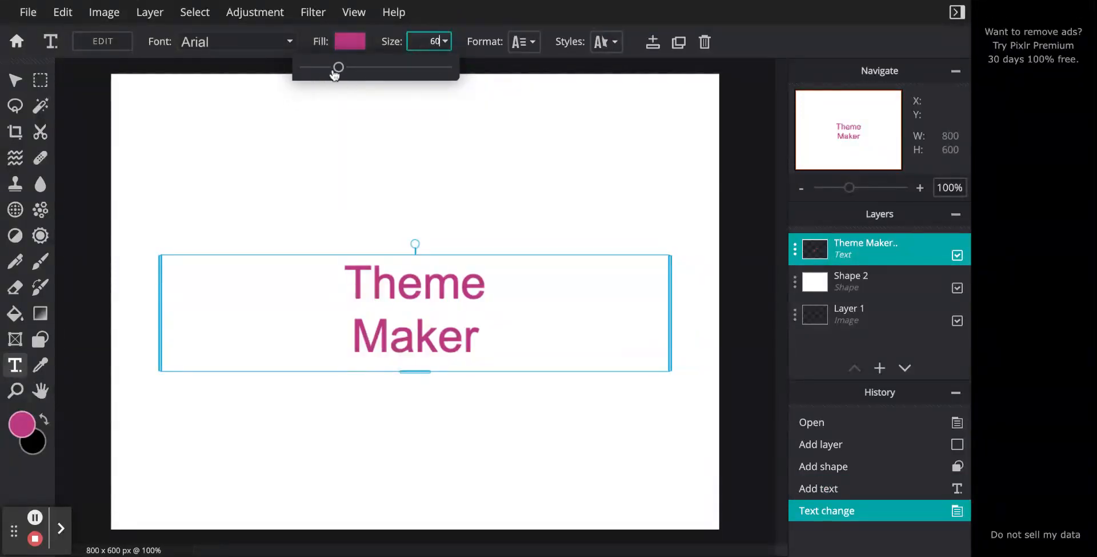
{"action": "left_click_drag", "start_coordinate": [336, 69], "coordinate": [368, 68]}
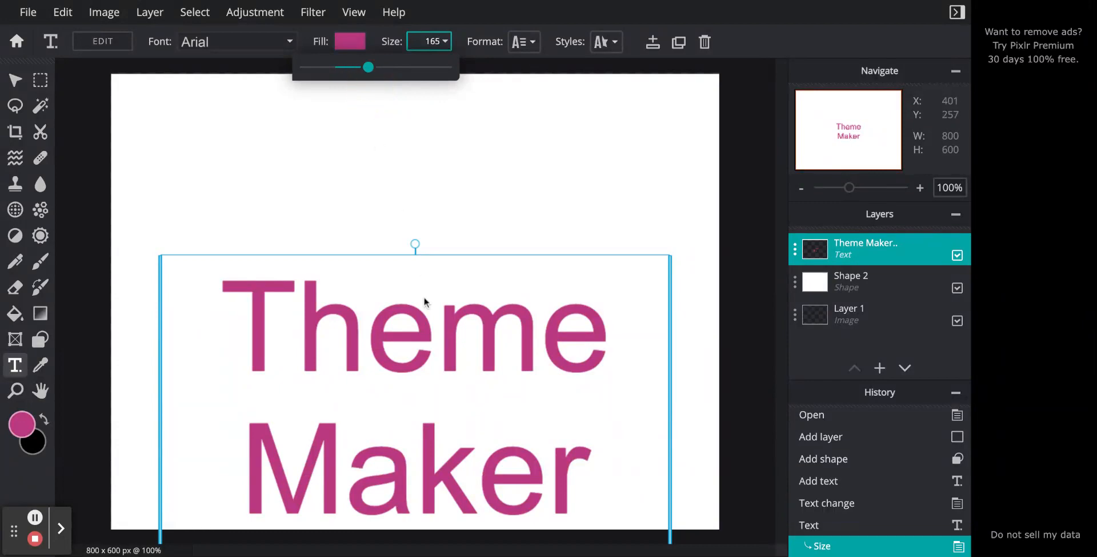
- Apply the Aberus font to the Theme Maker text and move the text up towards the canvas's middle
{"action": "left_click", "coordinate": [233, 43]}
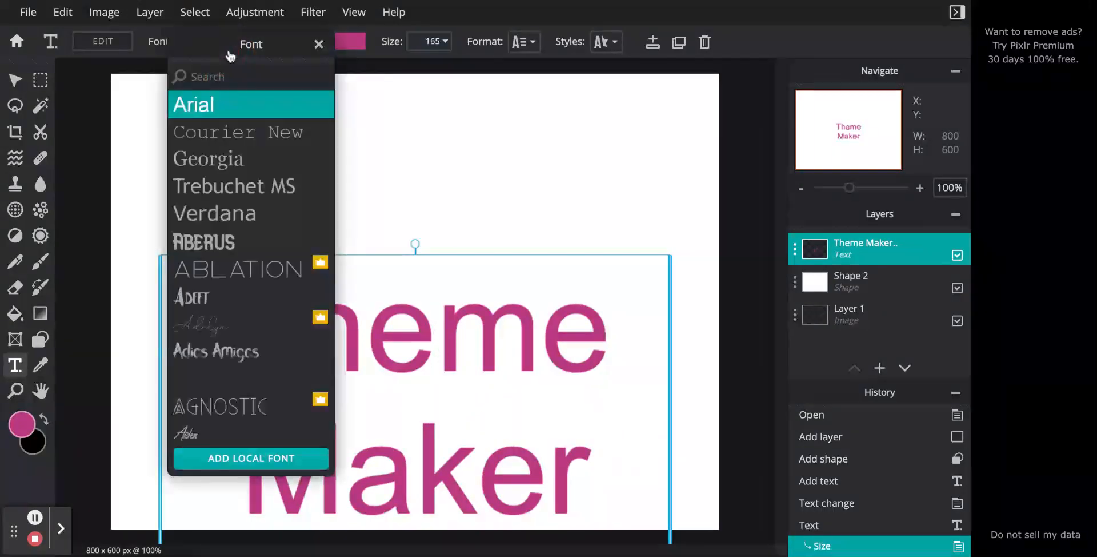
{"action": "left_click", "coordinate": [263, 240]}
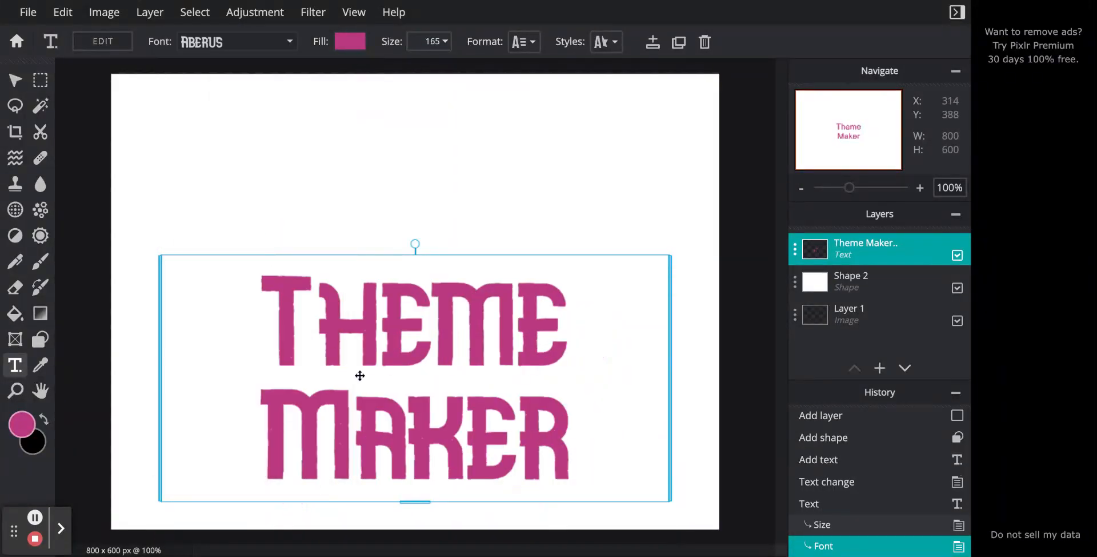
{"action": "left_click_drag", "start_coordinate": [390, 389], "coordinate": [392, 297]}
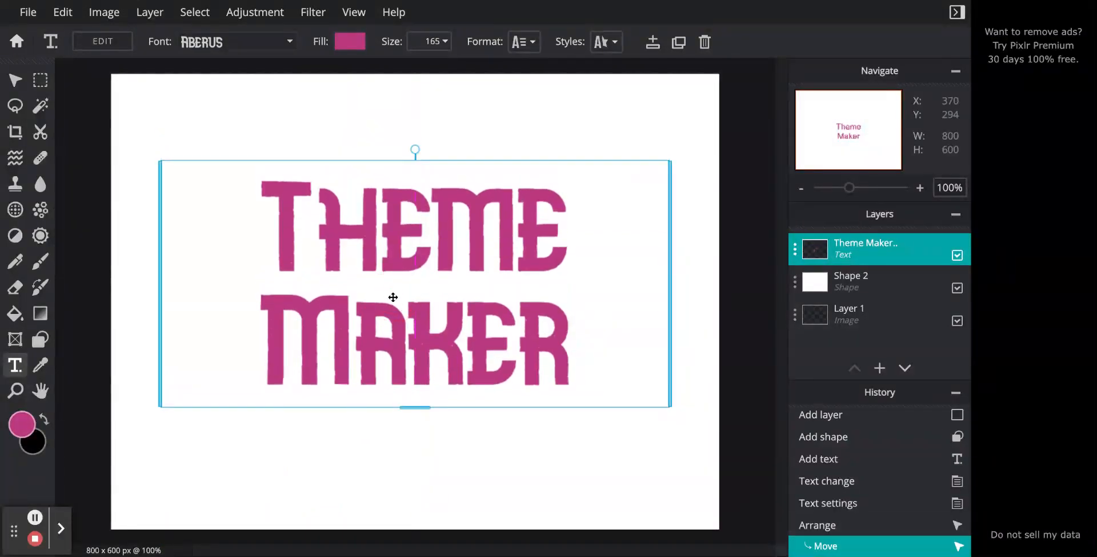
- Try the AmoretteLight and Asap fonts on the Theme Maker text
{"action": "left_click", "coordinate": [231, 52]}
{"action": "scroll", "coordinate": [239, 297], "scroll_direction": "down", "scroll_amount": 5}
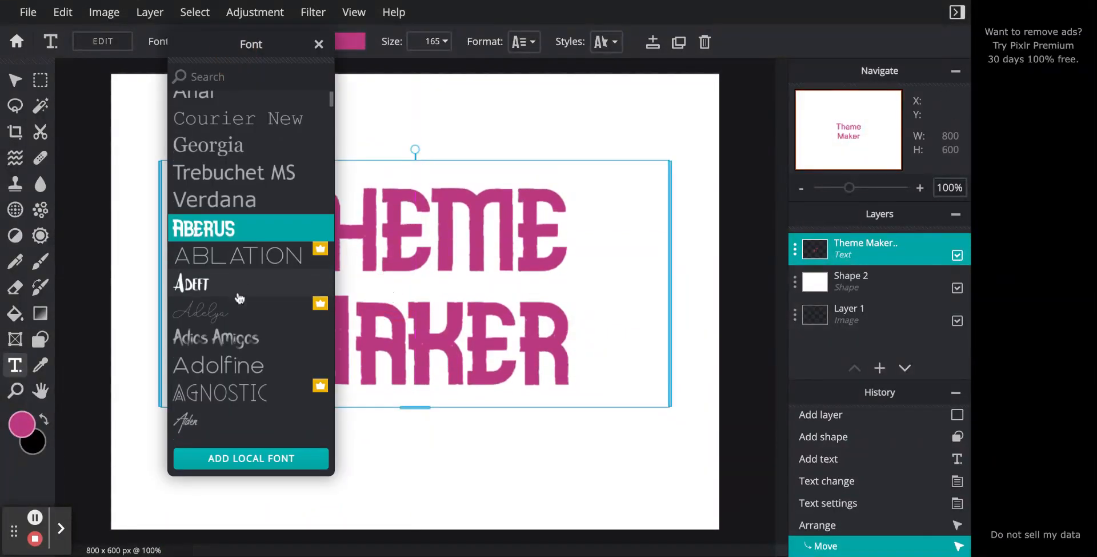
{"action": "scroll", "coordinate": [239, 297], "scroll_direction": "down", "scroll_amount": 3}
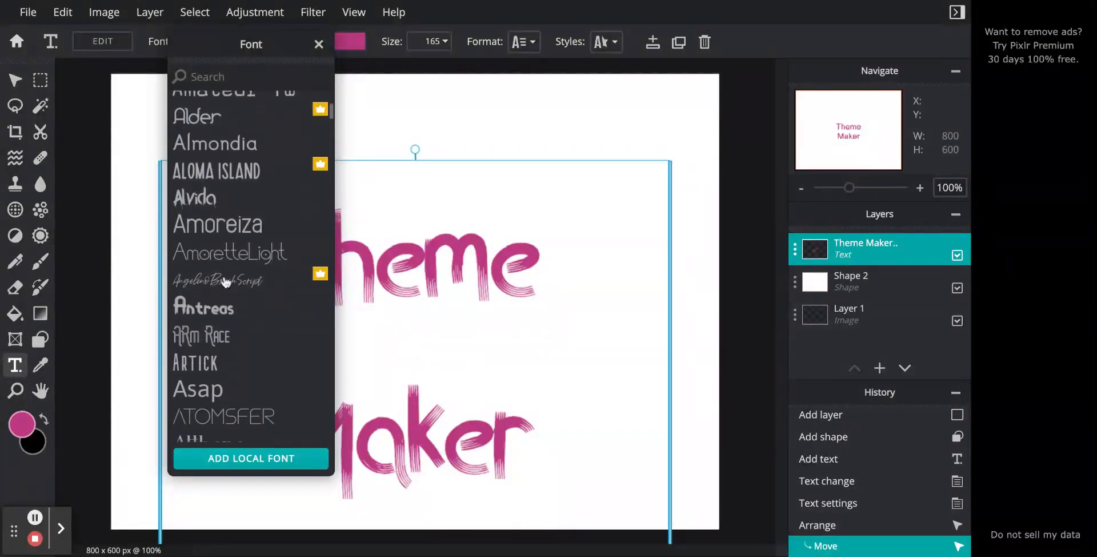
{"action": "left_click", "coordinate": [189, 250]}
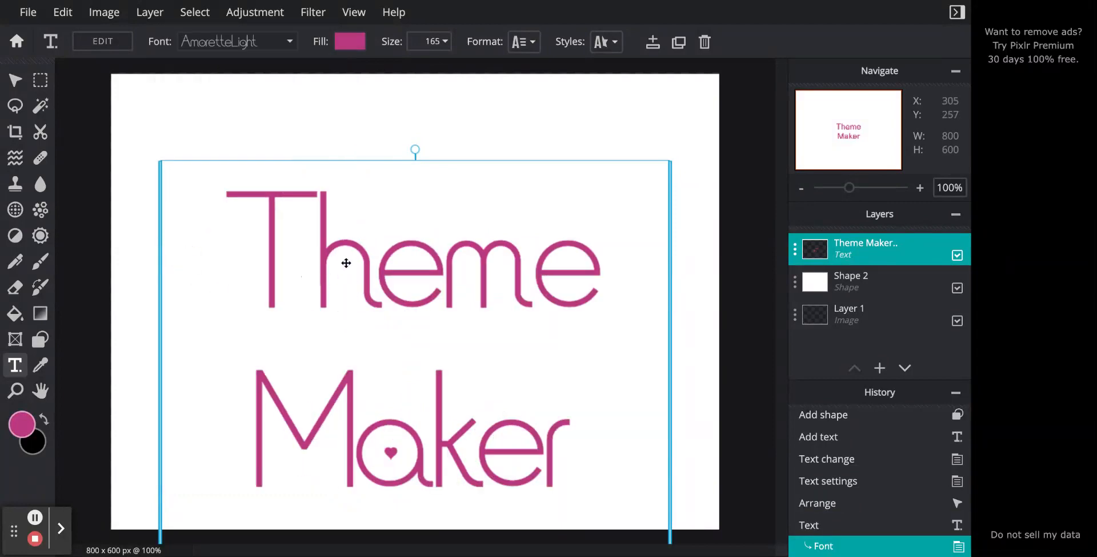
{"action": "left_click", "coordinate": [226, 49]}
{"action": "scroll", "coordinate": [246, 313], "scroll_direction": "down", "scroll_amount": 4}
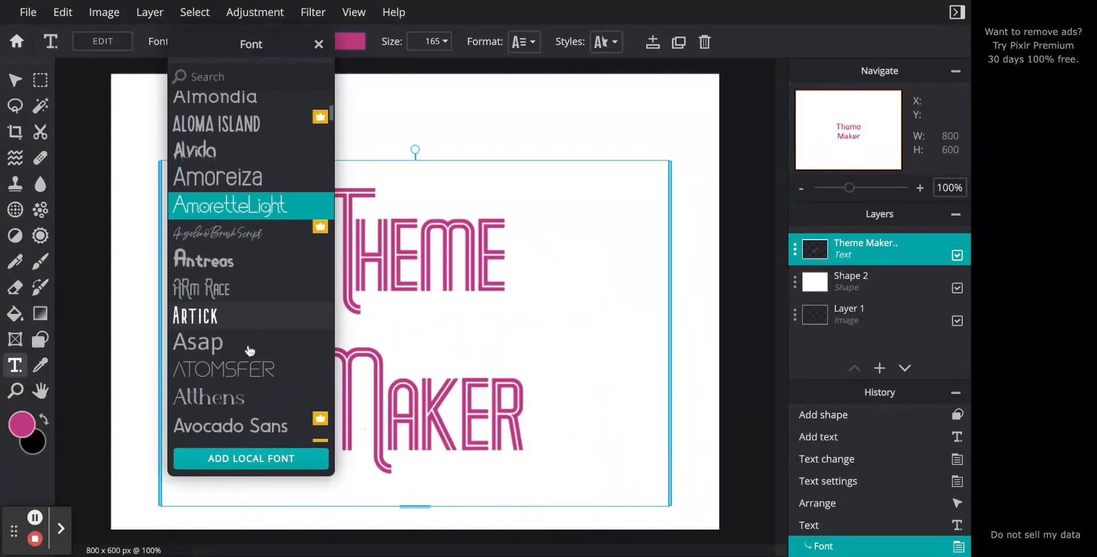
{"action": "left_click", "coordinate": [239, 297]}
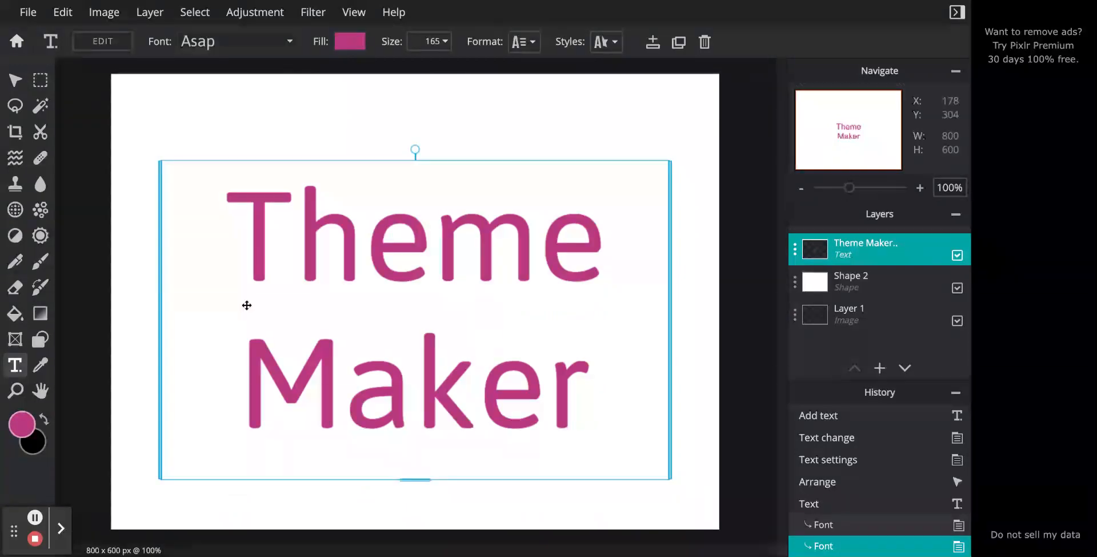
- Change the font of the Theme Maker text to Daddy Day
{"action": "left_click", "coordinate": [215, 52]}
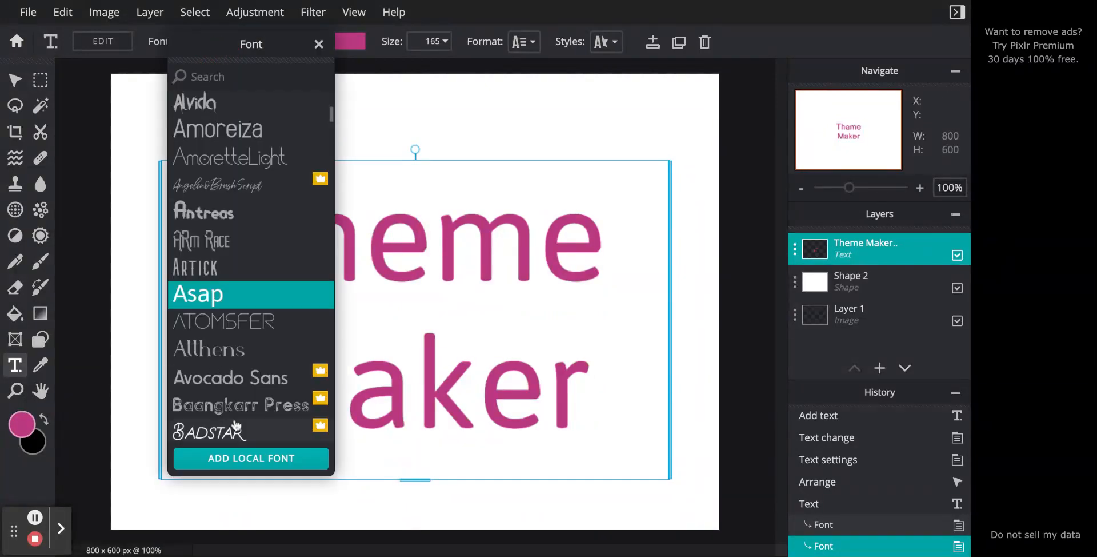
{"action": "scroll", "coordinate": [231, 412], "scroll_direction": "down", "scroll_amount": 10}
{"action": "scroll", "coordinate": [236, 425], "scroll_direction": "down", "scroll_amount": 4}
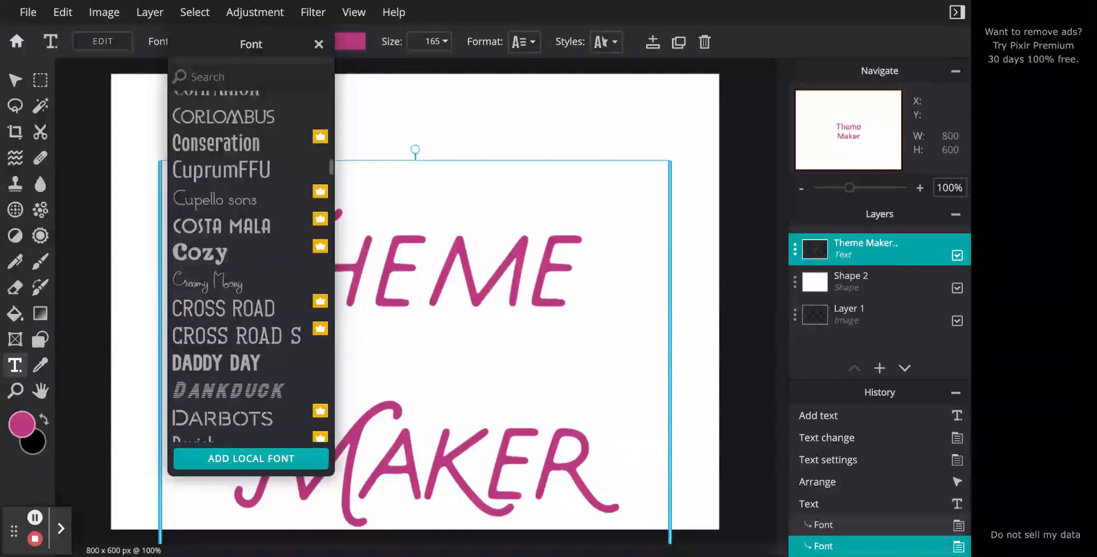
{"action": "left_click", "coordinate": [230, 368]}
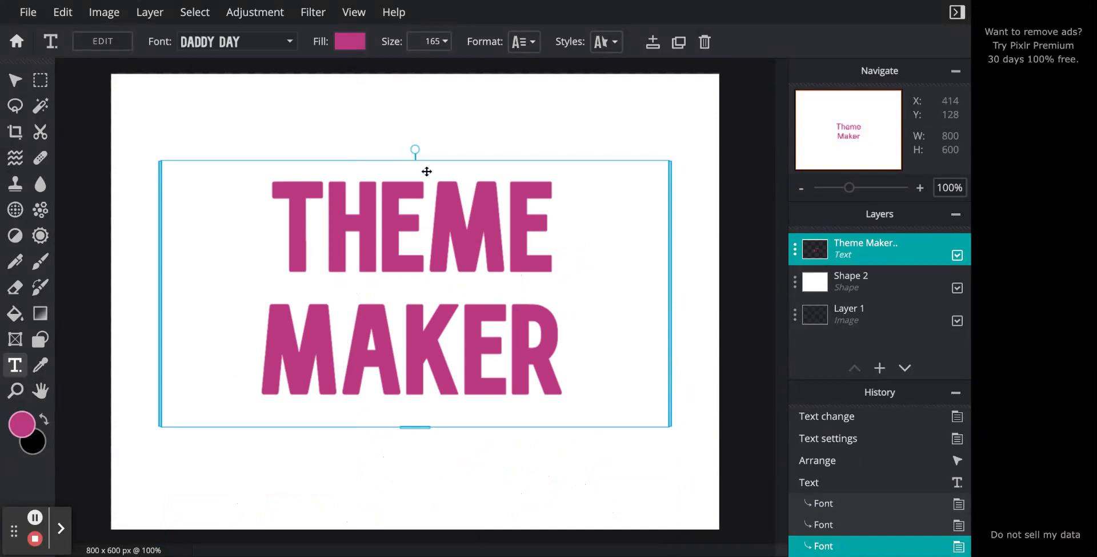
- Increase the Theme Maker text size to 250
{"action": "left_click", "coordinate": [444, 42]}
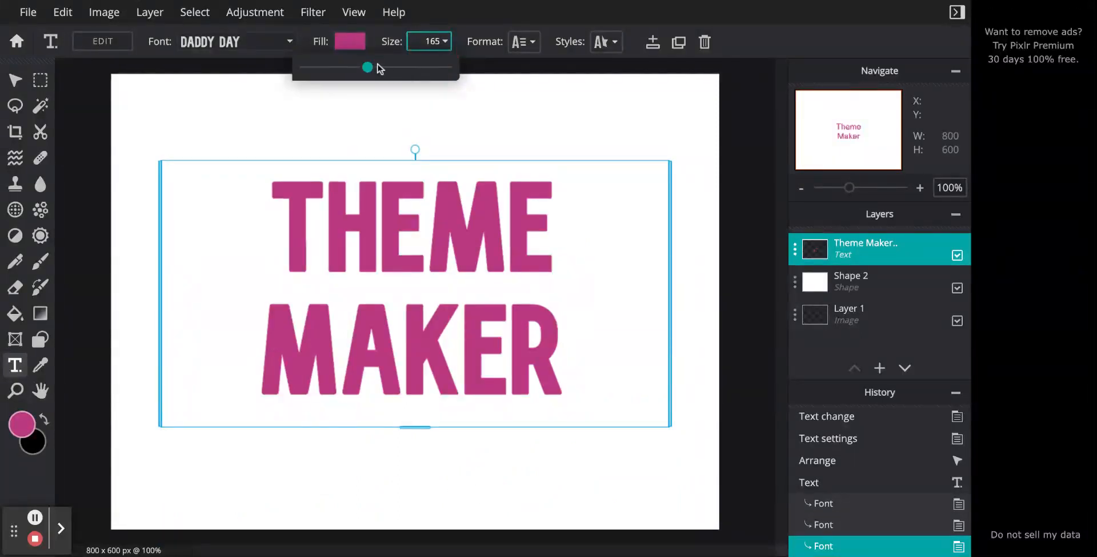
{"action": "mouse_move", "coordinate": [377, 66]}
{"action": "left_mouse_down"}
{"action": "mouse_move", "coordinate": [365, 67]}
{"action": "mouse_move", "coordinate": [399, 67]}
{"action": "mouse_move", "coordinate": [374, 67]}
{"action": "left_mouse_up"}
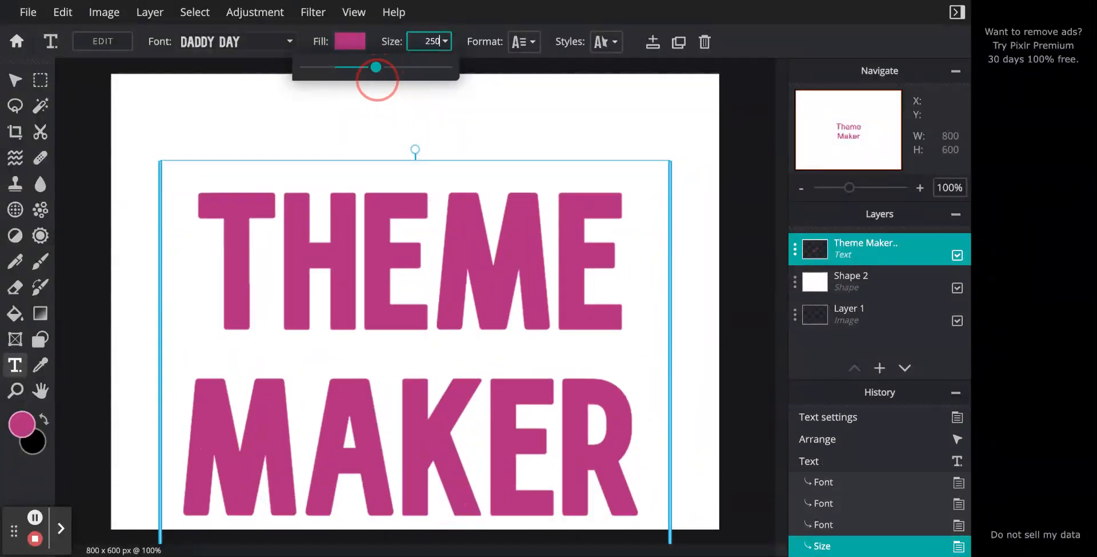
{"action": "left_click", "coordinate": [424, 260]}
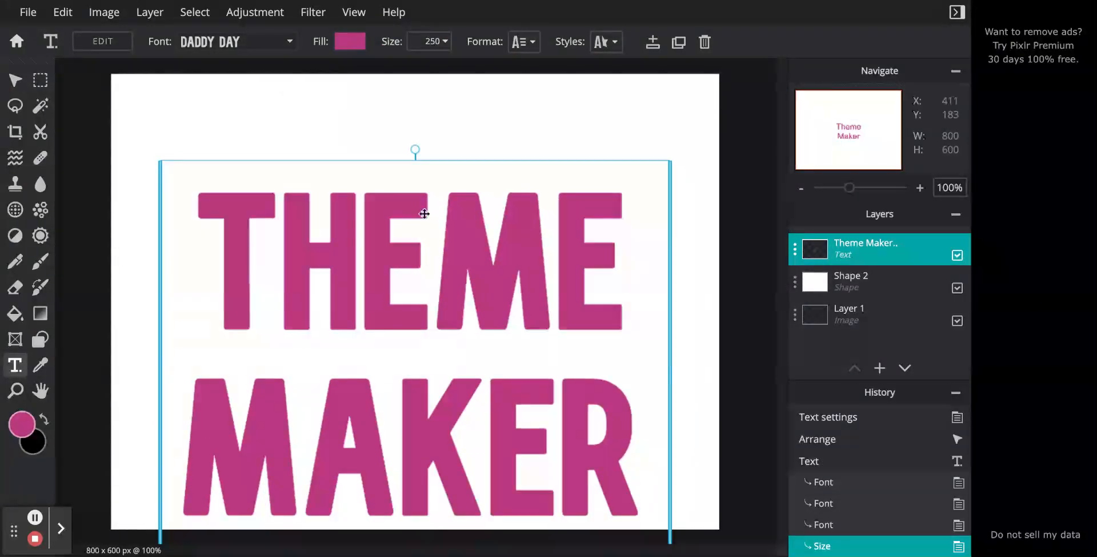
- Move the Theme Maker text up to about X 67, Y 36 so it sits centred on the canvas
{"action": "left_click_drag", "start_coordinate": [424, 260], "coordinate": [417, 238]}
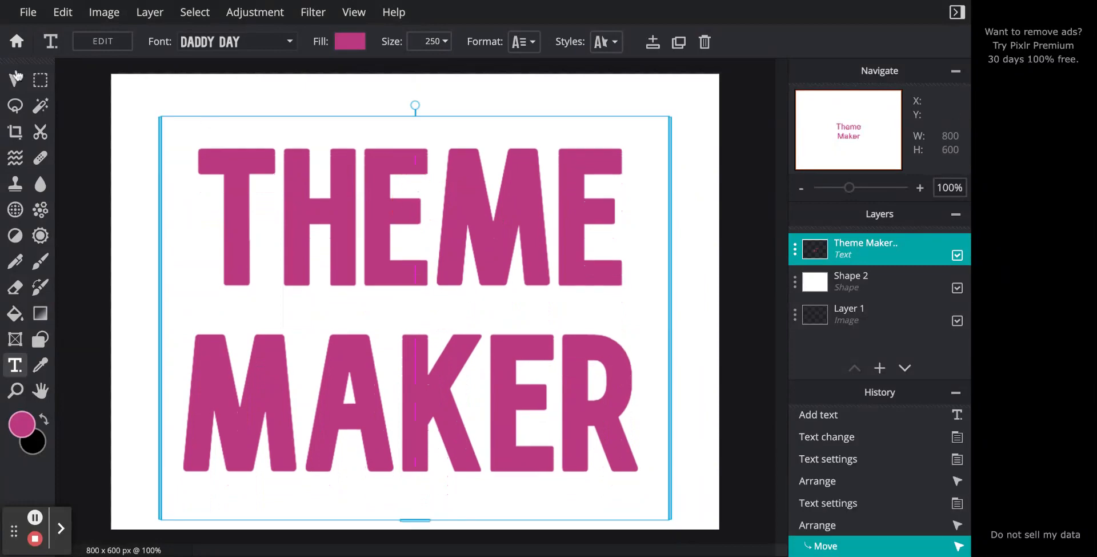
{"action": "left_click", "coordinate": [13, 81]}
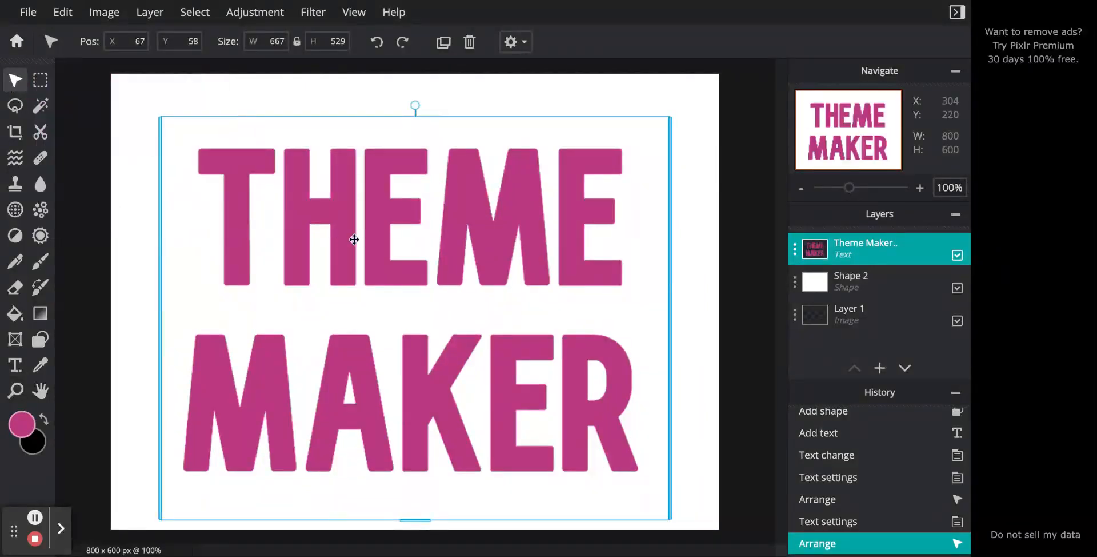
{"action": "left_click_drag", "start_coordinate": [438, 301], "coordinate": [438, 301]}
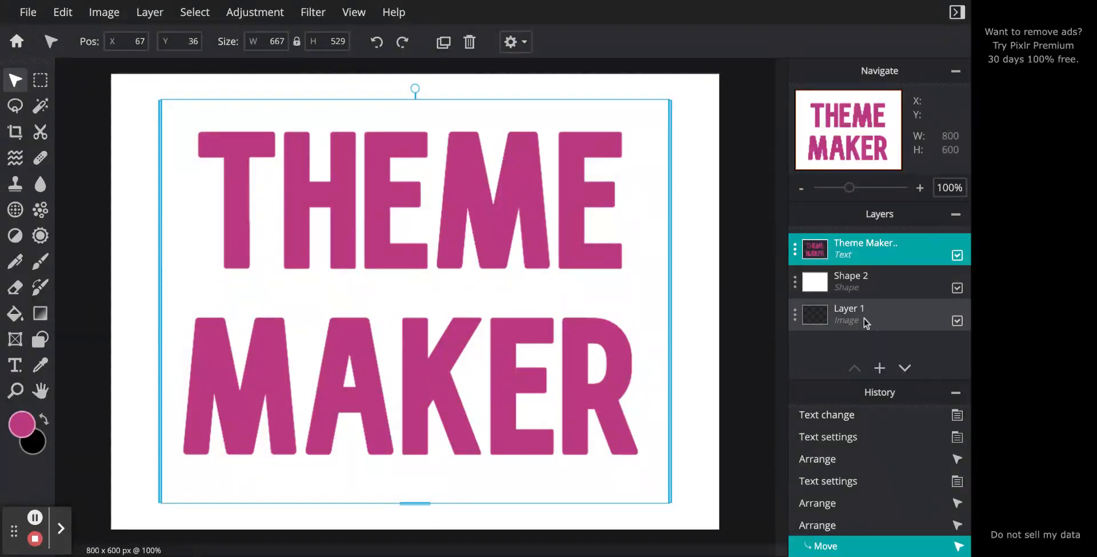
- Merge the Theme Maker text layer down into the white Shape 2 layer
{"action": "left_click", "coordinate": [814, 250]}
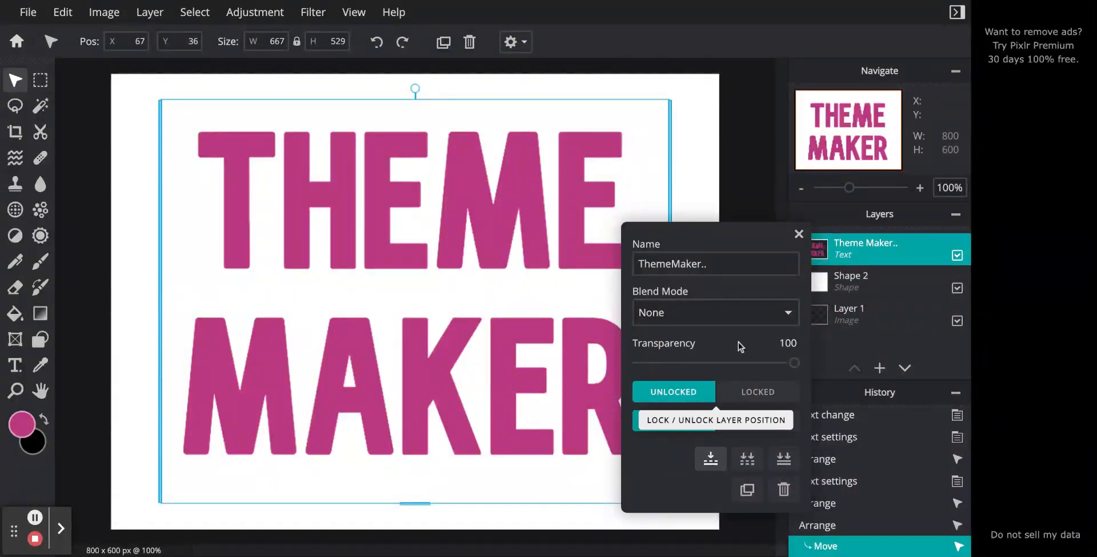
{"action": "left_click", "coordinate": [798, 234]}
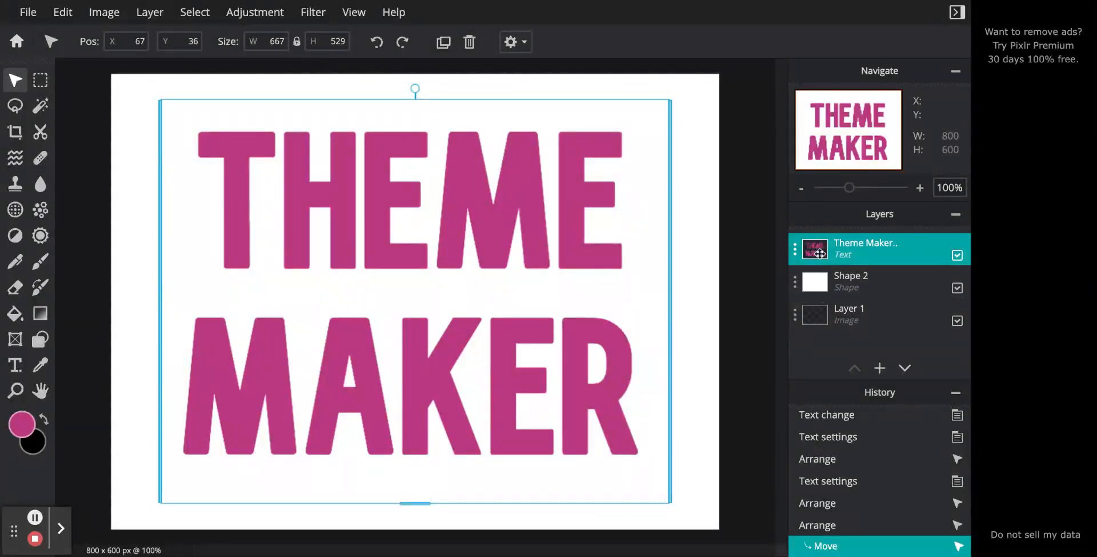
{"action": "mouse_move", "coordinate": [820, 253]}
{"action": "left_mouse_down"}
{"action": "mouse_move", "coordinate": [823, 286]}
{"action": "mouse_move", "coordinate": [817, 249]}
{"action": "left_mouse_up"}
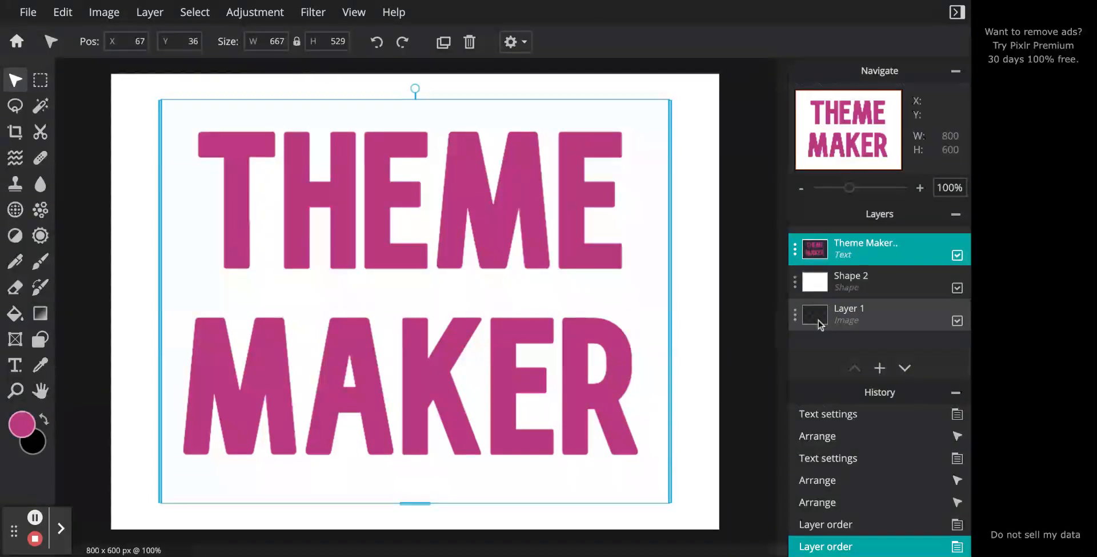
{"action": "left_click", "coordinate": [796, 257]}
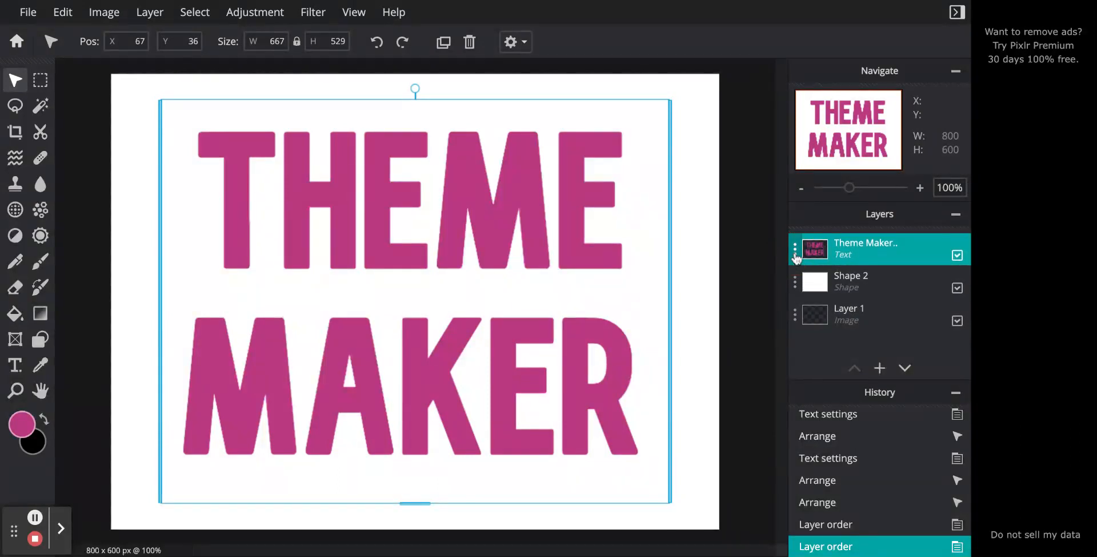
{"action": "left_click", "coordinate": [796, 257]}
{"action": "left_click", "coordinate": [710, 458]}
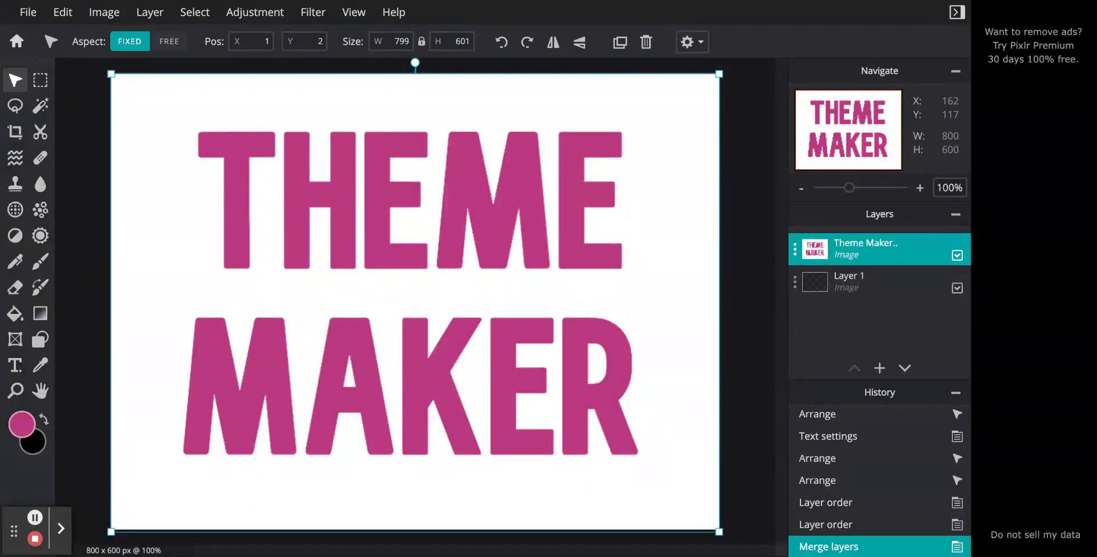
- Add the Chamaerops-humilis-dwarf-fan-palm.jpg image as a new layer from its copied URL
{"action": "left_click", "coordinate": [150, 12]}
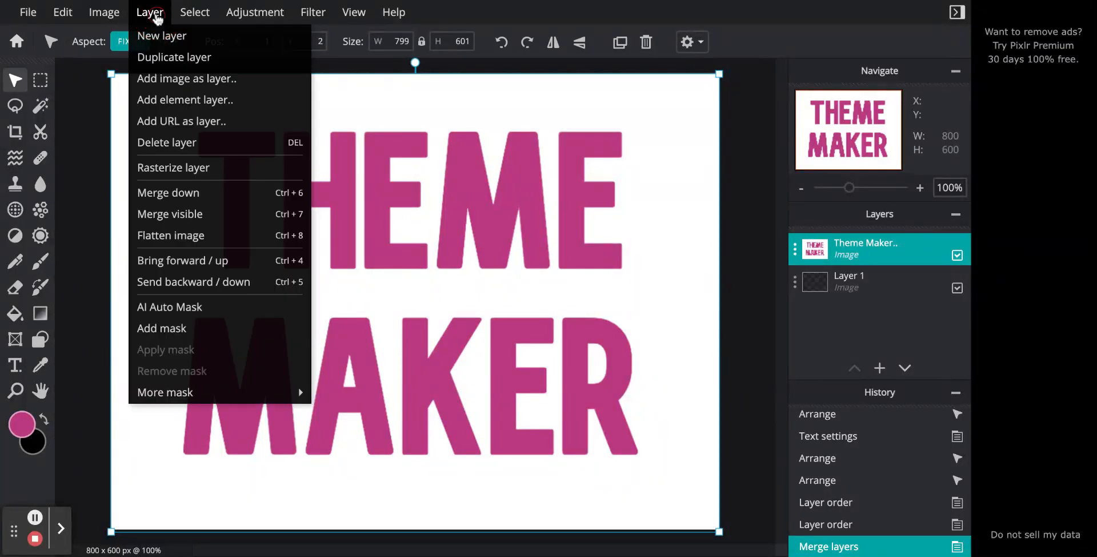
{"action": "left_click", "coordinate": [200, 127]}
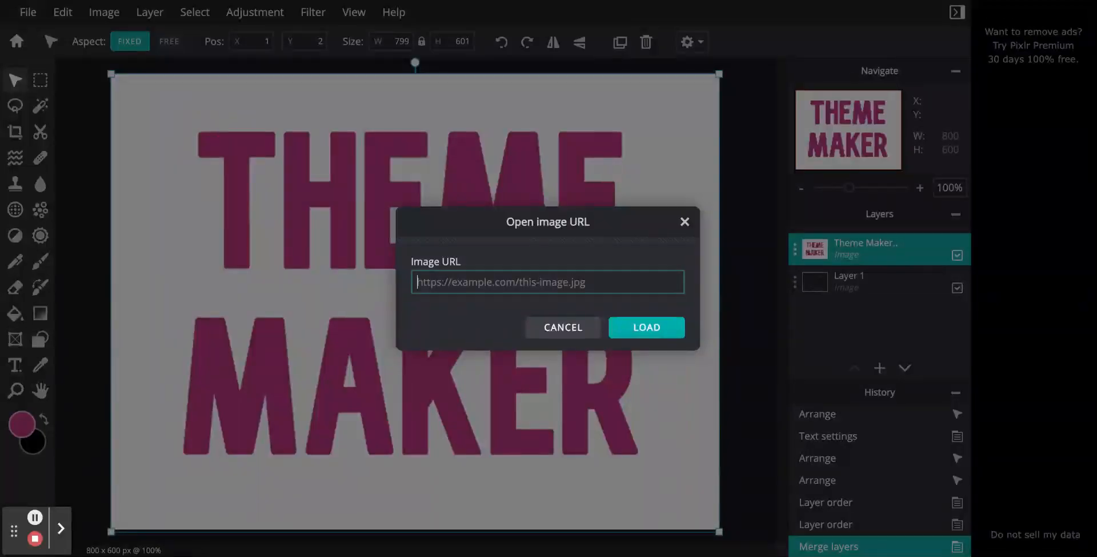
{"action": "key", "text": "ctrl+v"}
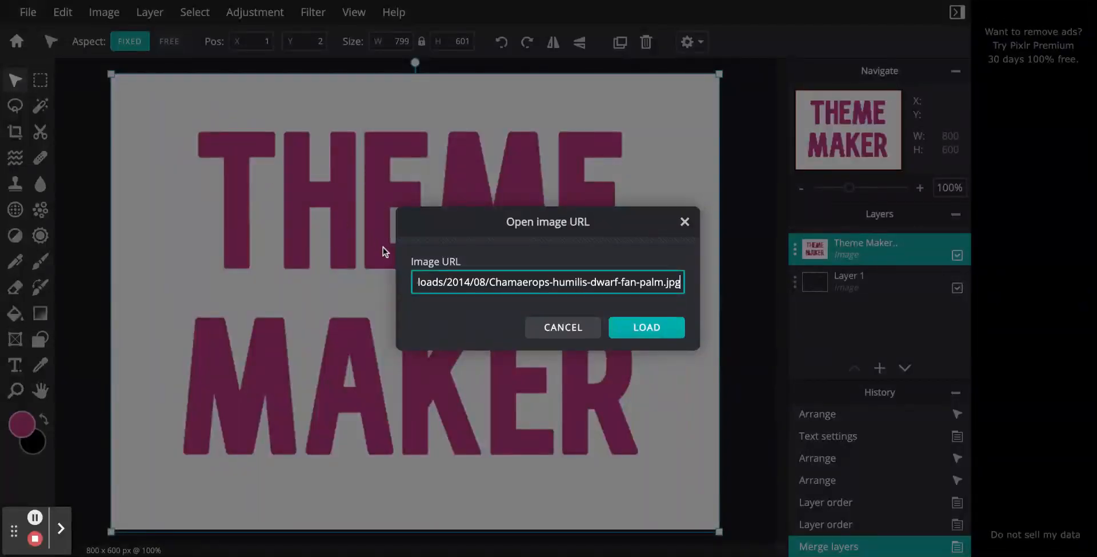
{"action": "left_click", "coordinate": [638, 331]}
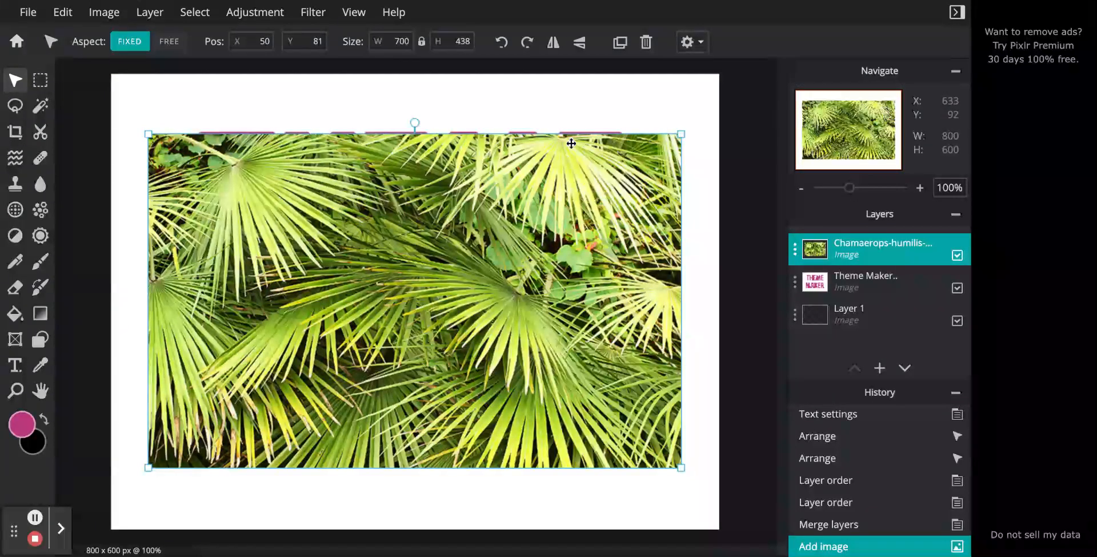
- Move the palm image up and enlarge it proportionally to about 792 x 496 px, spanning nearly the full canvas width
{"action": "left_click_drag", "start_coordinate": [492, 285], "coordinate": [492, 301]}
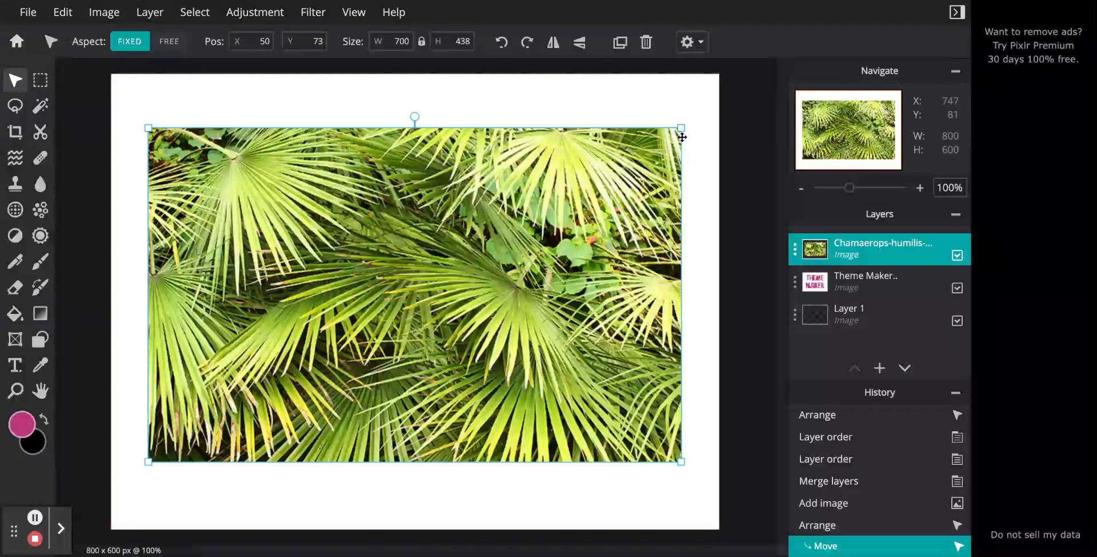
{"action": "left_click_drag", "start_coordinate": [681, 128], "coordinate": [708, 110]}
{"action": "left_click_drag", "start_coordinate": [148, 109], "coordinate": [124, 96]}
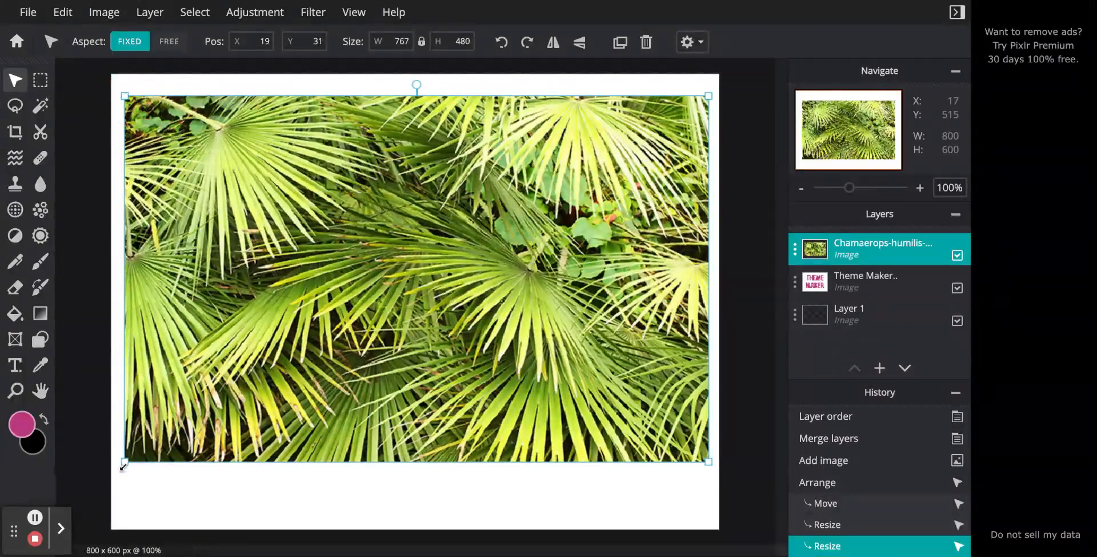
{"action": "mouse_move", "coordinate": [124, 463]}
{"action": "left_mouse_down"}
{"action": "mouse_move", "coordinate": [106, 470]}
{"action": "mouse_move", "coordinate": [116, 467]}
{"action": "left_mouse_up"}
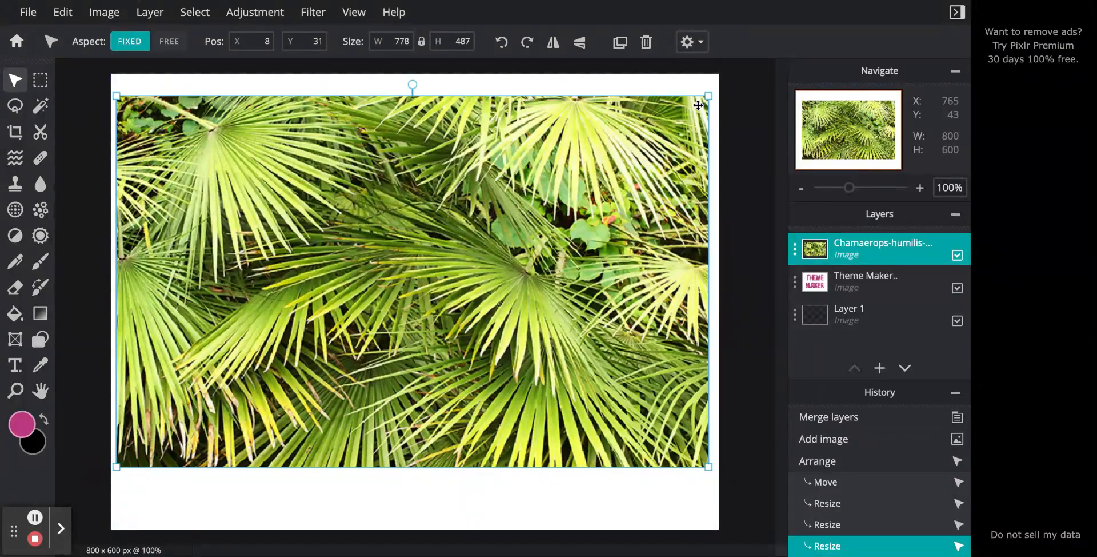
{"action": "left_click_drag", "start_coordinate": [711, 95], "coordinate": [719, 89]}
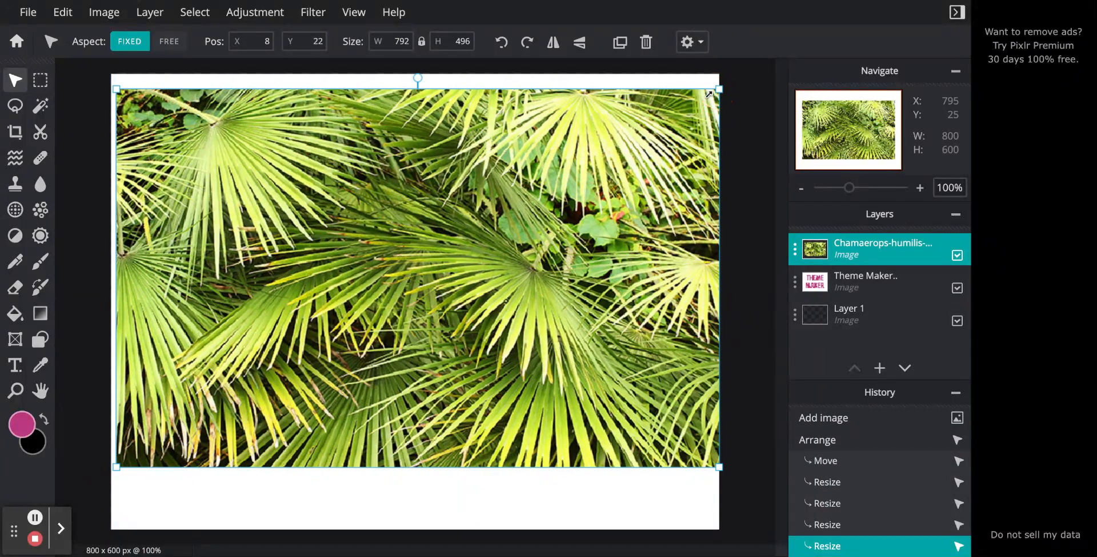
{"action": "key", "text": "shift"}
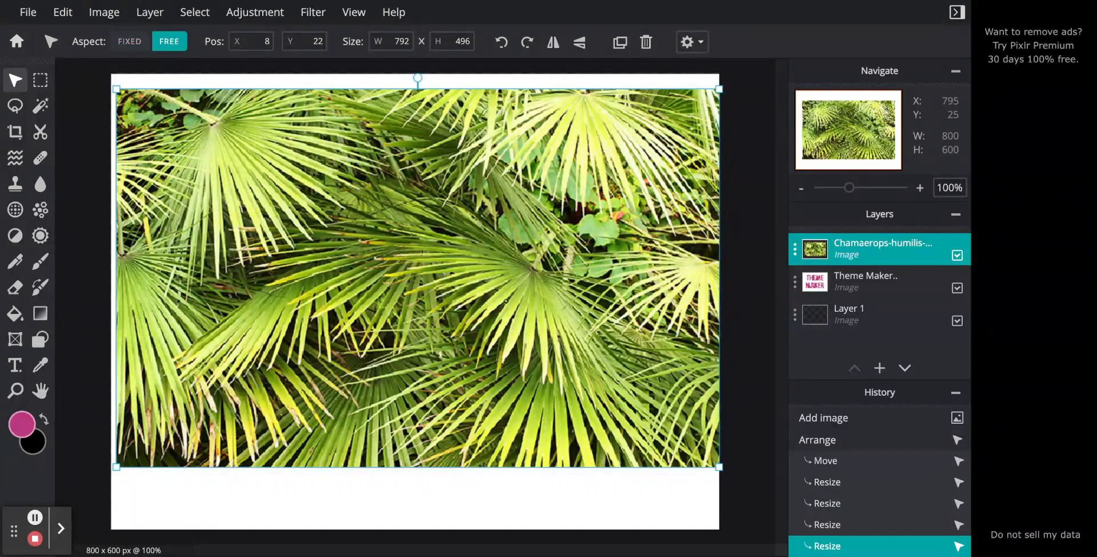
{"action": "key", "text": "shift"}
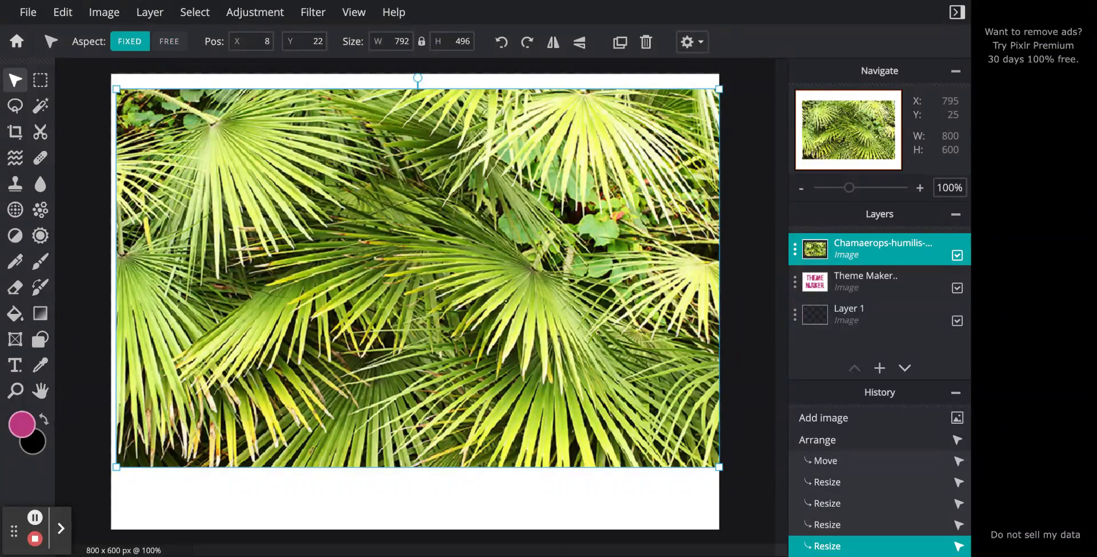
{"action": "key", "text": "Return"}
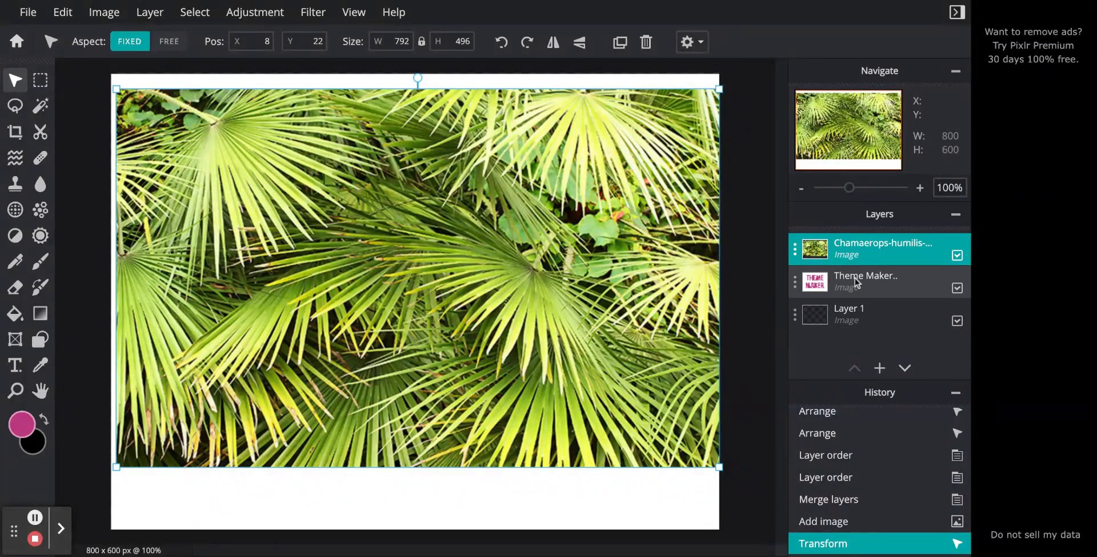
- Place the Theme Maker layer above the palm image layer and leave the Theme Maker layer selected
{"action": "left_click", "coordinate": [835, 280]}
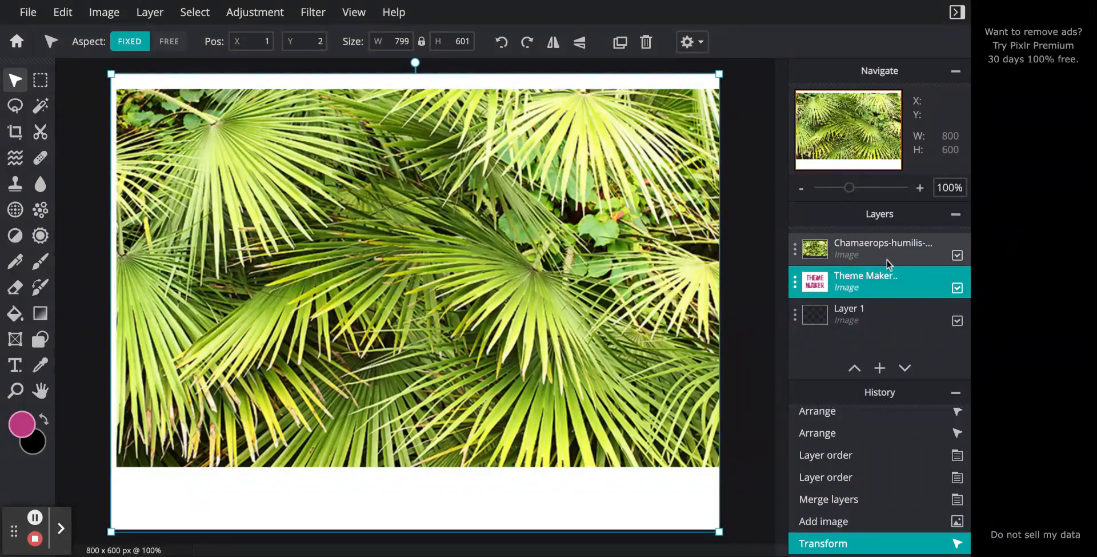
{"action": "left_click", "coordinate": [958, 258]}
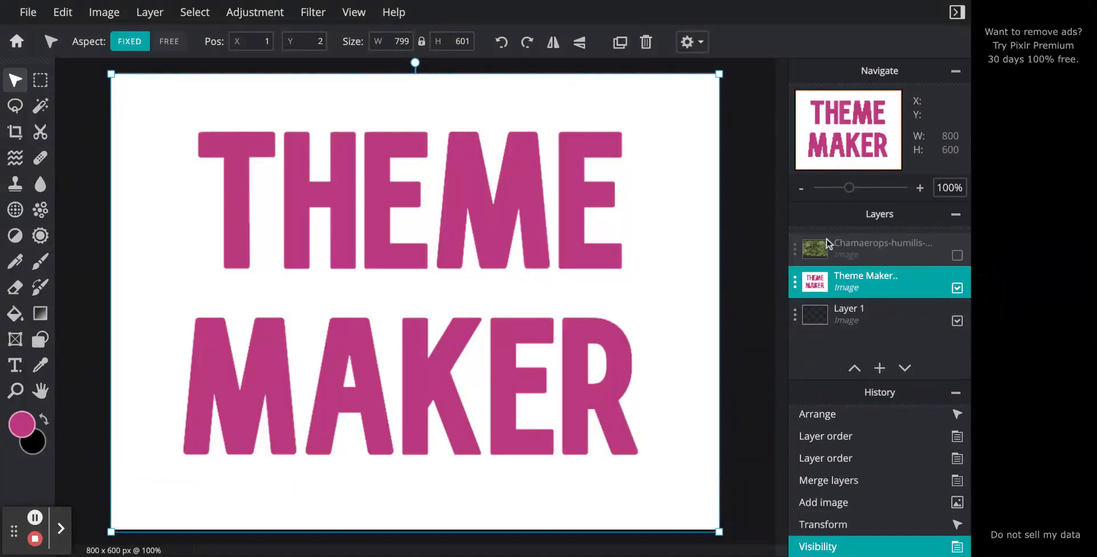
{"action": "left_click", "coordinate": [958, 254]}
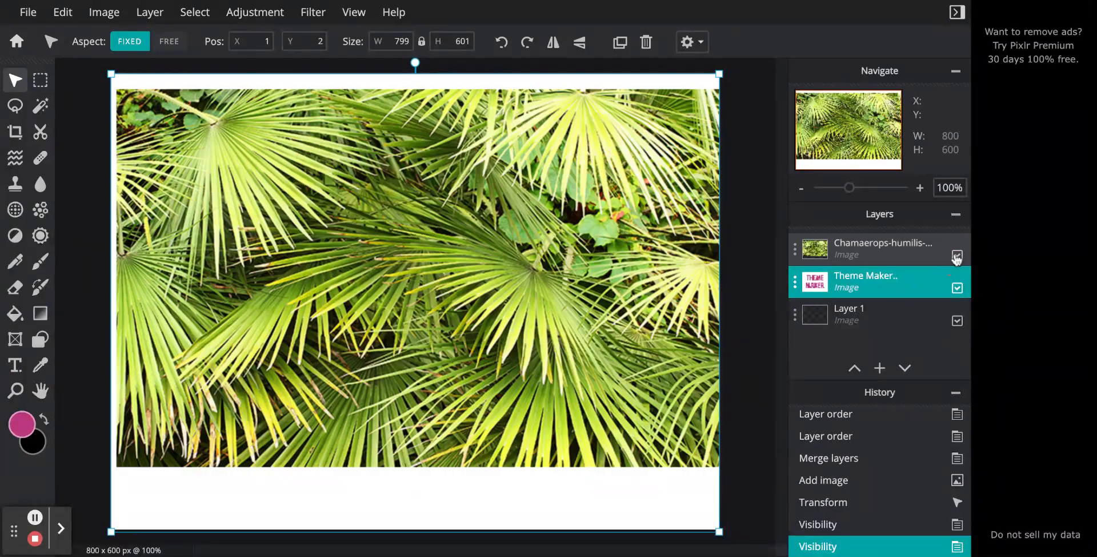
{"action": "left_click_drag", "start_coordinate": [849, 280], "coordinate": [850, 245]}
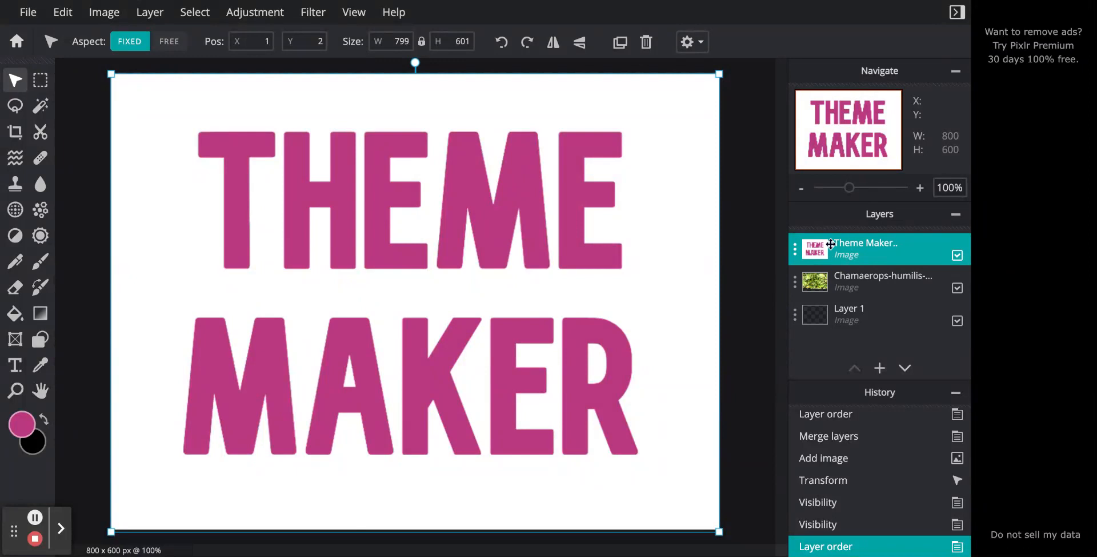
{"action": "left_click", "coordinate": [845, 289]}
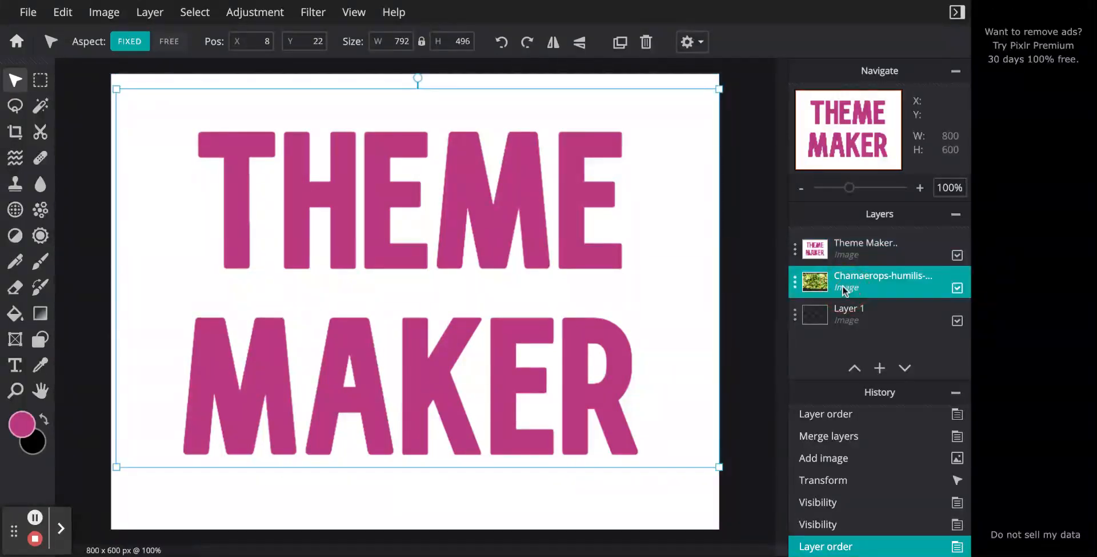
{"action": "left_click", "coordinate": [844, 263]}
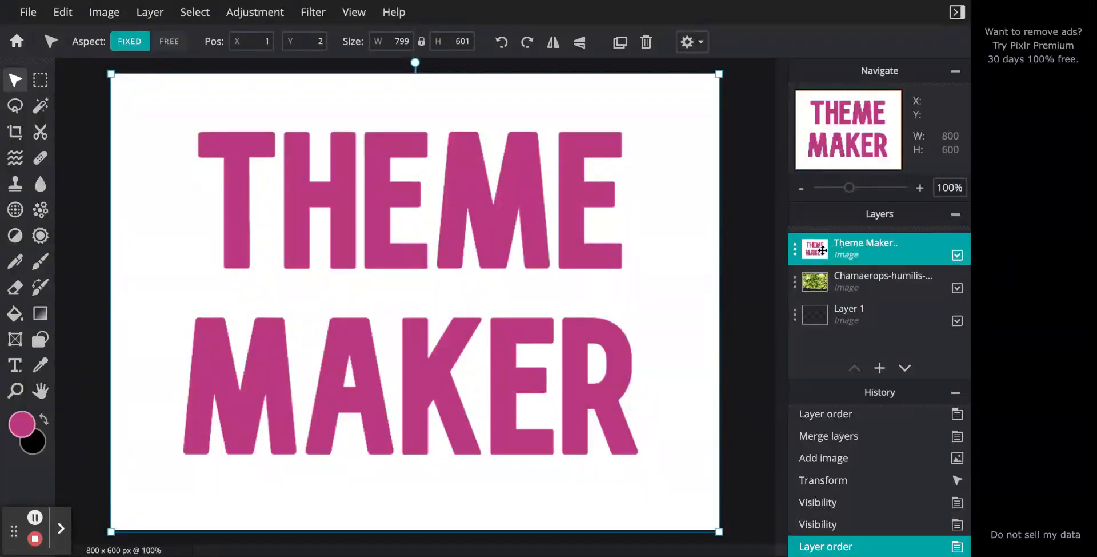
- Select the white background around the letters with the Wand at tolerance 32, adding the enclosed areas inside the A and R
{"action": "key", "text": "w"}
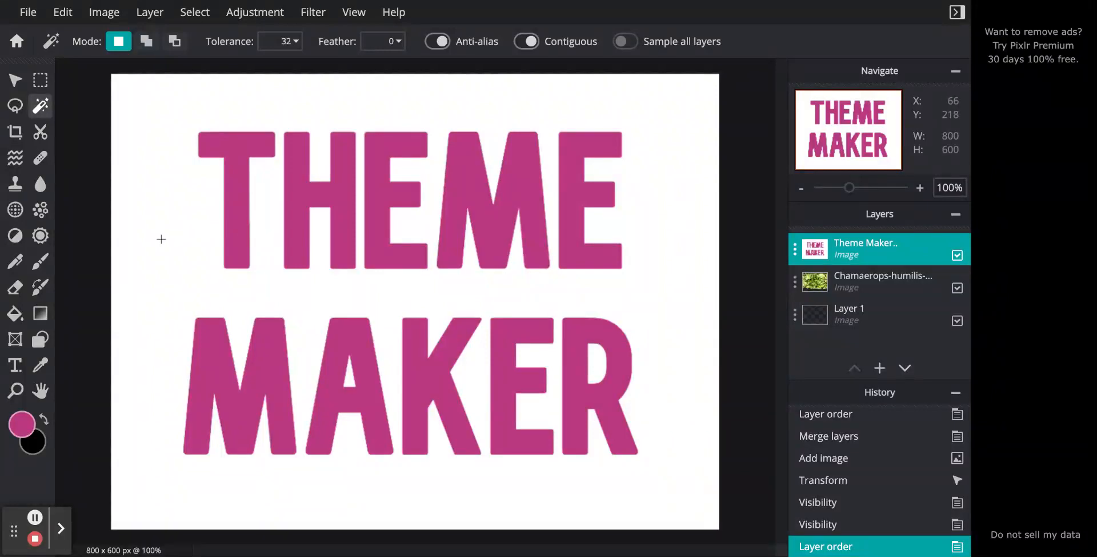
{"action": "key", "text": "shift"}
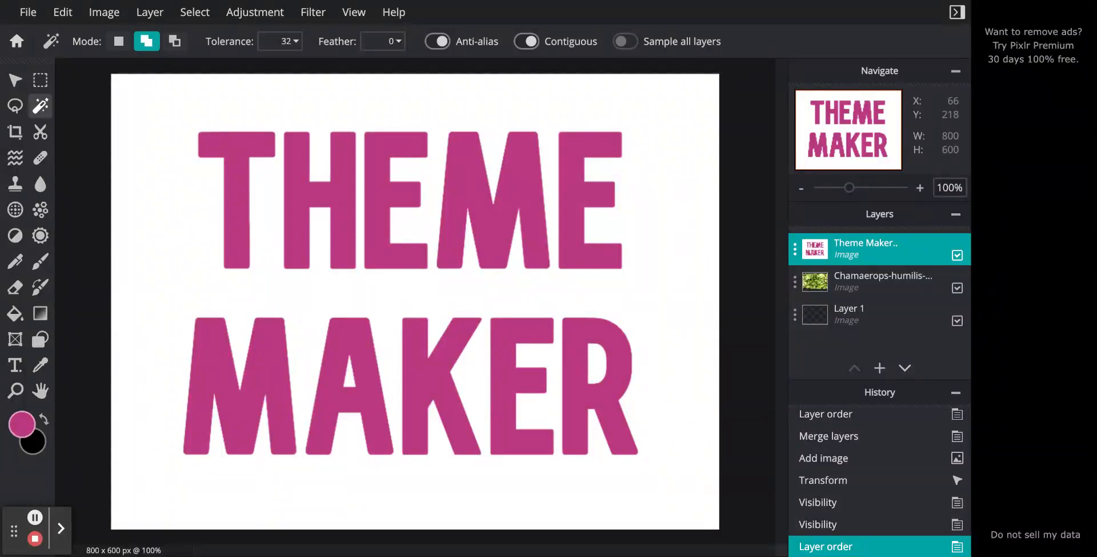
{"action": "left_click", "coordinate": [165, 234], "text": "shift"}
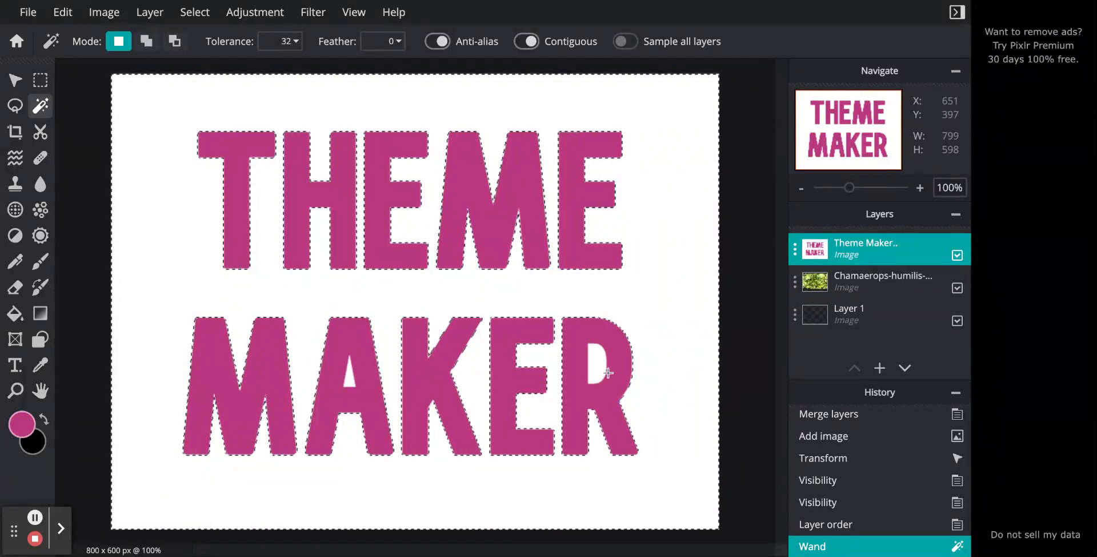
{"action": "key", "text": "shift"}
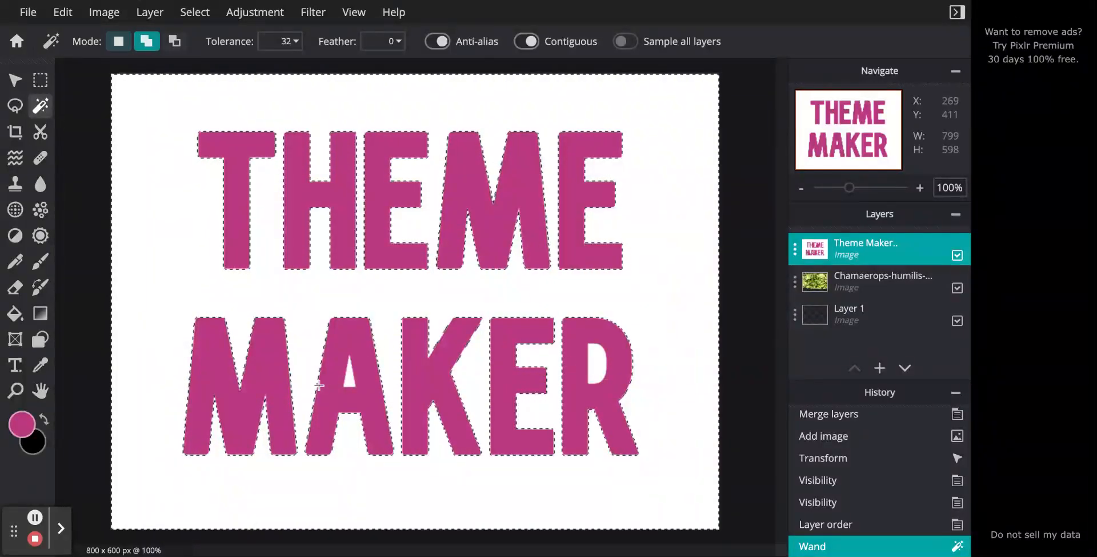
{"action": "left_click", "coordinate": [351, 377], "text": "shift"}
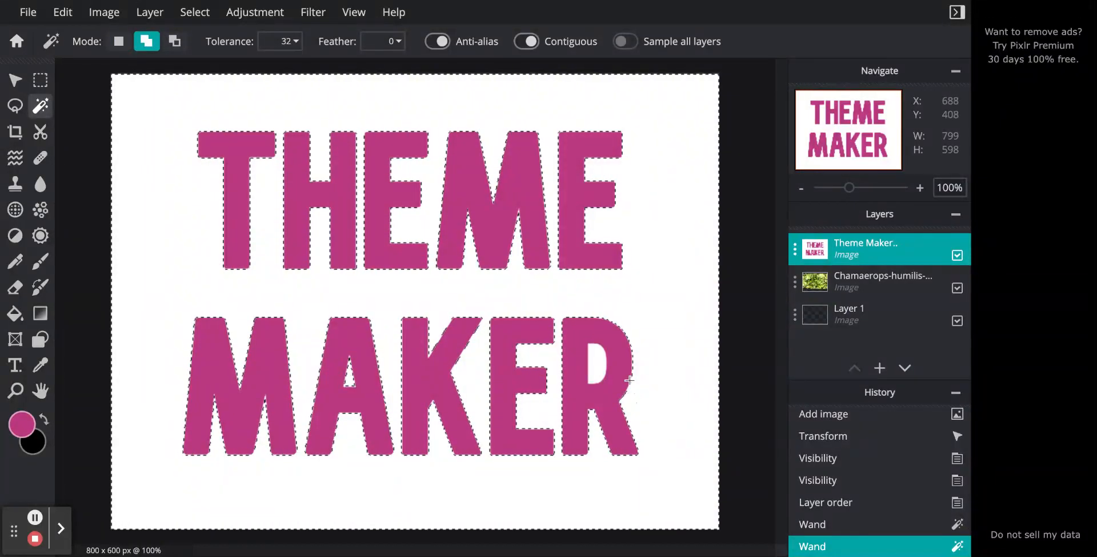
{"action": "left_click", "coordinate": [600, 368], "text": "shift"}
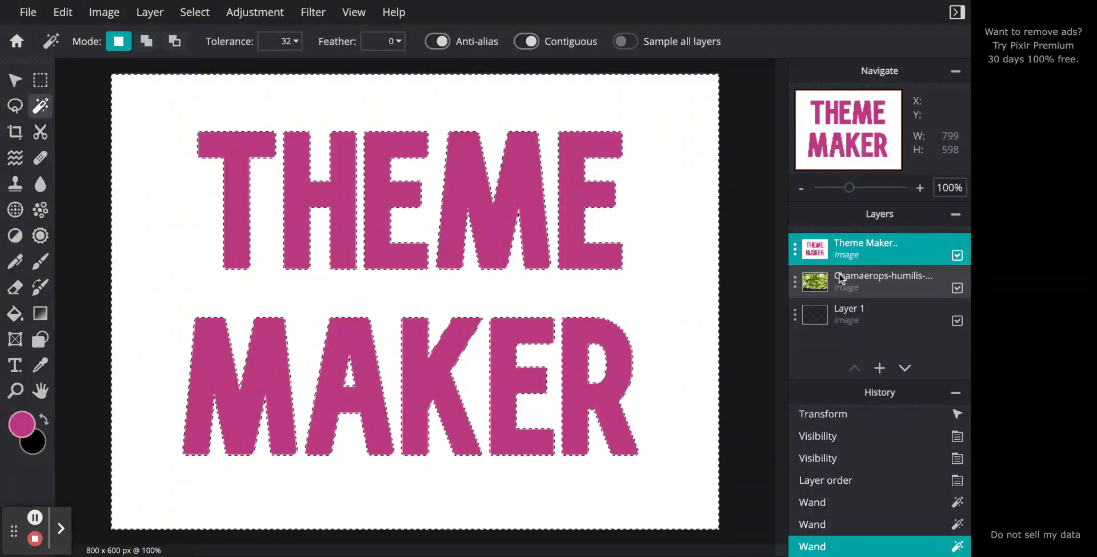
- Move the palm image layer above the Theme Maker layer and erase its upper-left corner within the selection using a 40 px soft brush
{"action": "left_click_drag", "start_coordinate": [841, 280], "coordinate": [843, 243]}
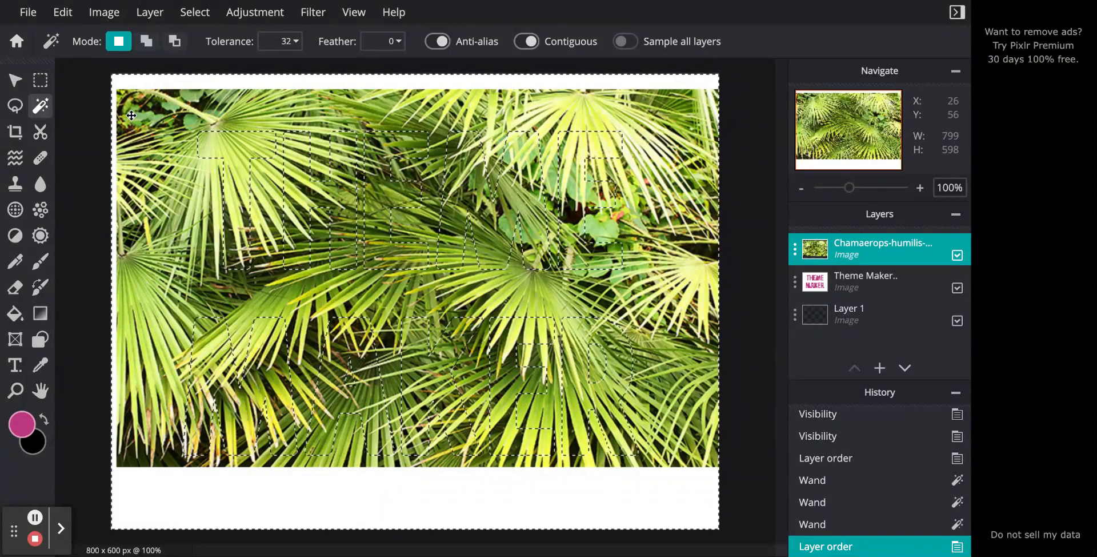
{"action": "key", "text": "e"}
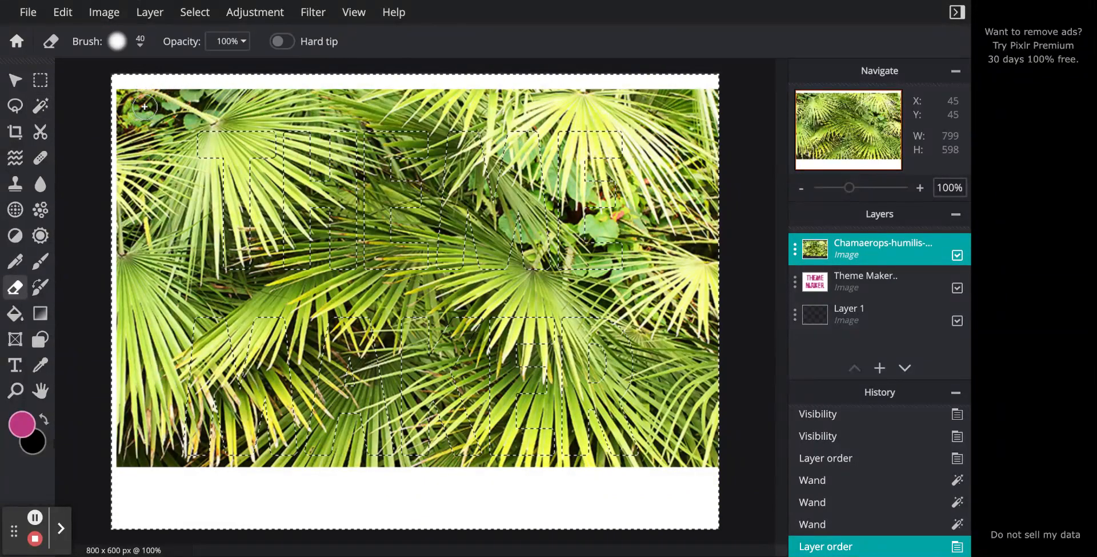
{"action": "mouse_move", "coordinate": [135, 106]}
{"action": "left_mouse_down"}
{"action": "mouse_move", "coordinate": [113, 114]}
{"action": "mouse_move", "coordinate": [131, 88]}
{"action": "mouse_move", "coordinate": [154, 90]}
{"action": "mouse_move", "coordinate": [150, 127]}
{"action": "left_mouse_up"}
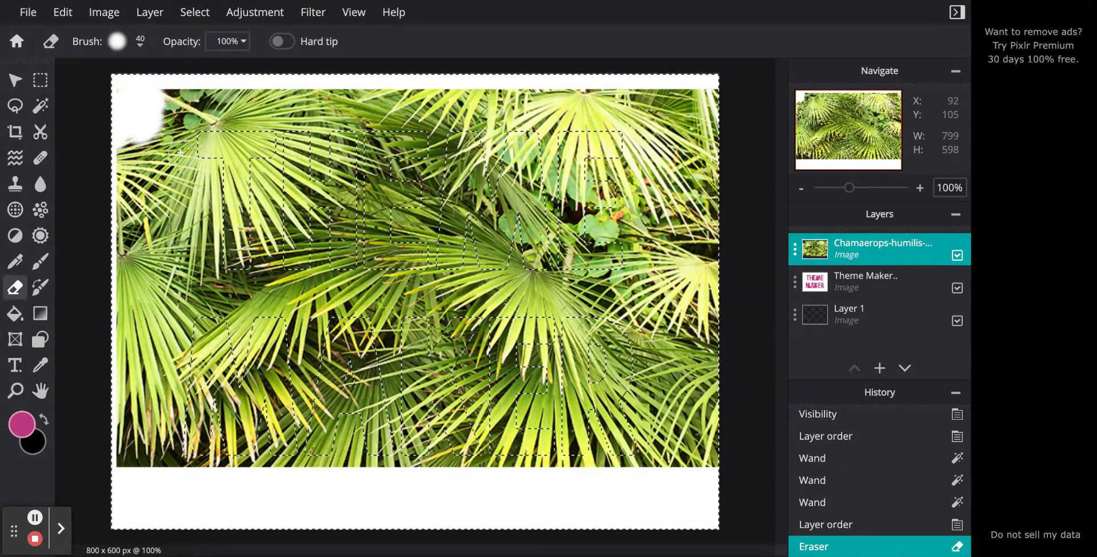
- Enlarge the soft eraser brush to 310 px and erase the rest of the palm image within the selection around the letters
{"action": "left_click", "coordinate": [140, 41]}
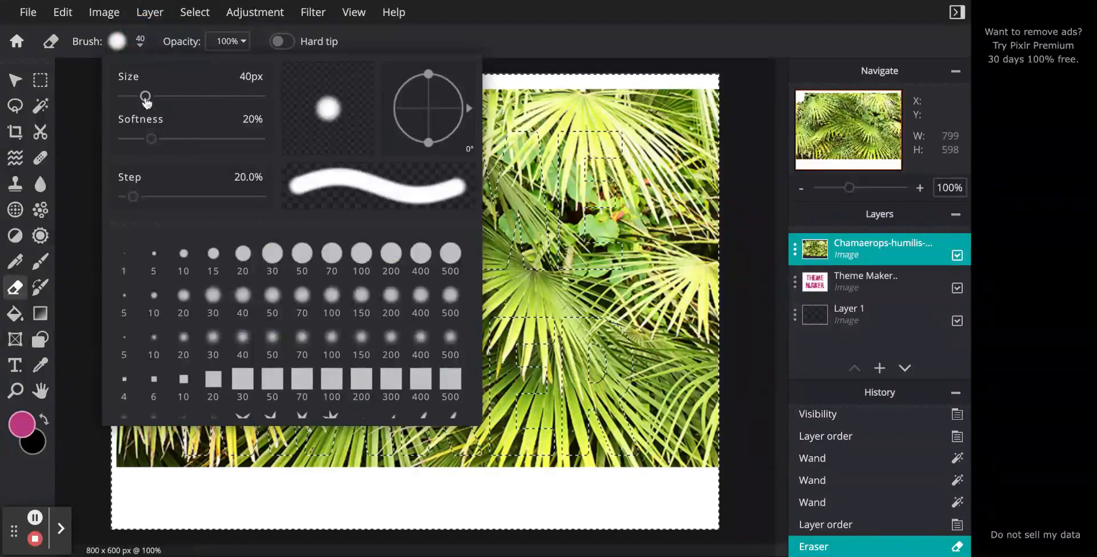
{"action": "left_click_drag", "start_coordinate": [145, 96], "coordinate": [201, 96]}
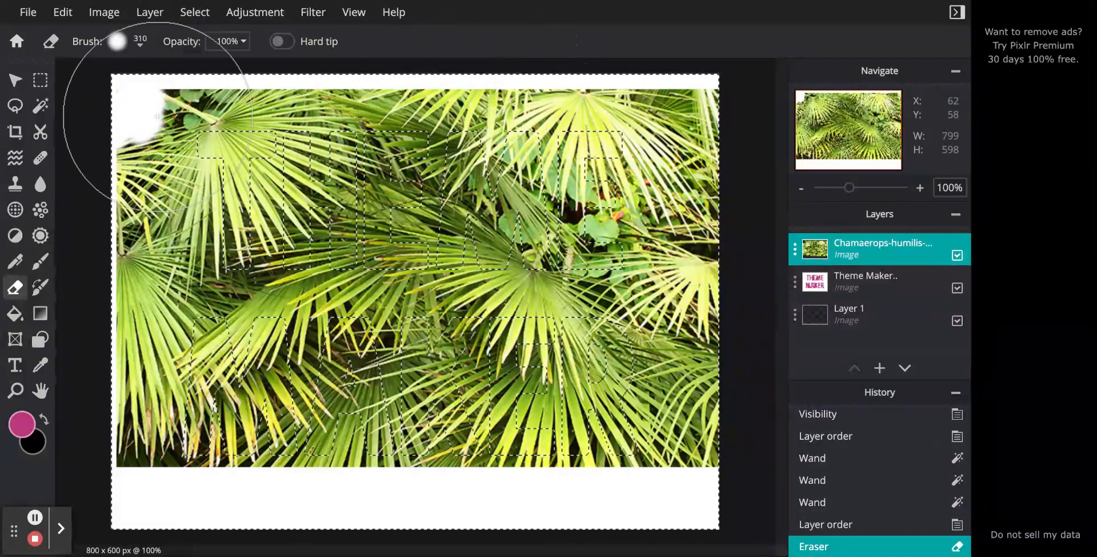
{"action": "mouse_move", "coordinate": [200, 143]}
{"action": "left_mouse_down"}
{"action": "mouse_move", "coordinate": [131, 234]}
{"action": "mouse_move", "coordinate": [285, 121]}
{"action": "mouse_move", "coordinate": [165, 256]}
{"action": "mouse_move", "coordinate": [120, 332]}
{"action": "mouse_move", "coordinate": [197, 284]}
{"action": "mouse_move", "coordinate": [358, 69]}
{"action": "mouse_move", "coordinate": [161, 367]}
{"action": "mouse_move", "coordinate": [152, 394]}
{"action": "mouse_move", "coordinate": [177, 403]}
{"action": "mouse_move", "coordinate": [198, 436]}
{"action": "mouse_move", "coordinate": [293, 413]}
{"action": "mouse_move", "coordinate": [395, 290]}
{"action": "mouse_move", "coordinate": [180, 470]}
{"action": "mouse_move", "coordinate": [116, 485]}
{"action": "mouse_move", "coordinate": [348, 374]}
{"action": "mouse_move", "coordinate": [477, 337]}
{"action": "mouse_move", "coordinate": [441, 405]}
{"action": "mouse_move", "coordinate": [436, 460]}
{"action": "mouse_move", "coordinate": [486, 437]}
{"action": "mouse_move", "coordinate": [404, 444]}
{"action": "mouse_move", "coordinate": [365, 462]}
{"action": "mouse_move", "coordinate": [695, 450]}
{"action": "mouse_move", "coordinate": [704, 244]}
{"action": "mouse_move", "coordinate": [691, 124]}
{"action": "mouse_move", "coordinate": [668, 123]}
{"action": "mouse_move", "coordinate": [707, 103]}
{"action": "mouse_move", "coordinate": [681, 86]}
{"action": "mouse_move", "coordinate": [504, 84]}
{"action": "mouse_move", "coordinate": [384, 101]}
{"action": "mouse_move", "coordinate": [360, 124]}
{"action": "mouse_move", "coordinate": [414, 189]}
{"action": "mouse_move", "coordinate": [519, 243]}
{"action": "mouse_move", "coordinate": [601, 342]}
{"action": "mouse_move", "coordinate": [399, 335]}
{"action": "mouse_move", "coordinate": [392, 110]}
{"action": "mouse_move", "coordinate": [568, 110]}
{"action": "mouse_move", "coordinate": [554, 282]}
{"action": "mouse_move", "coordinate": [379, 454]}
{"action": "mouse_move", "coordinate": [208, 417]}
{"action": "mouse_move", "coordinate": [97, 441]}
{"action": "left_mouse_up"}
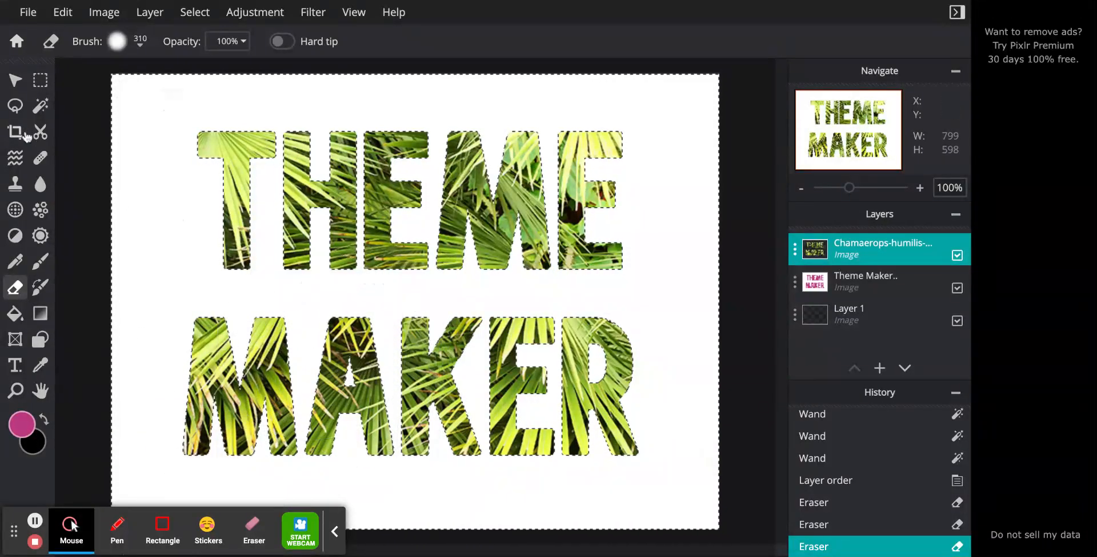
- Merge the palm image layer down into the Theme Maker layer and the result into Layer 1, leaving a single layer
{"action": "left_click", "coordinate": [15, 80]}
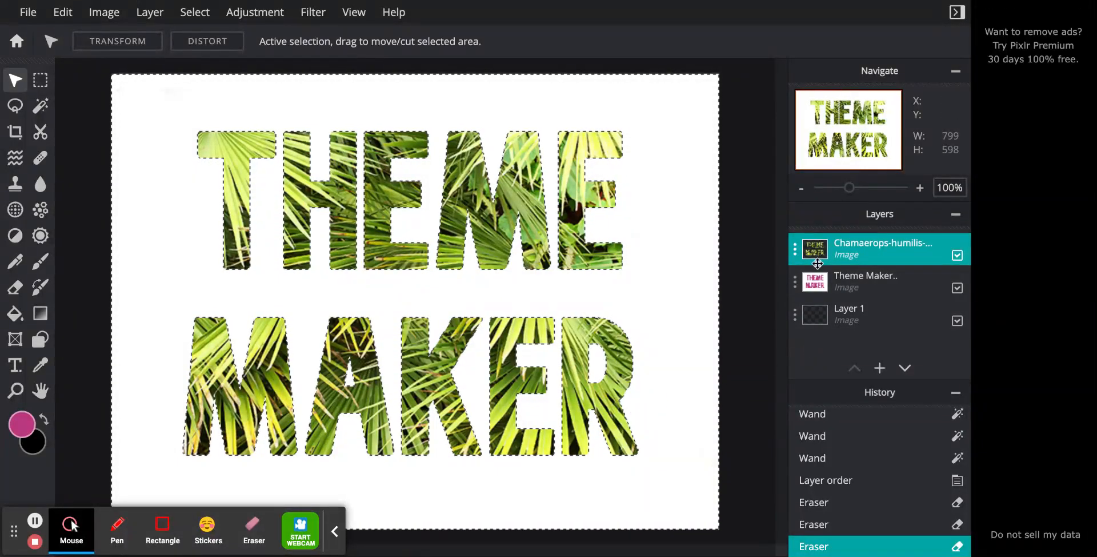
{"action": "left_click", "coordinate": [795, 249]}
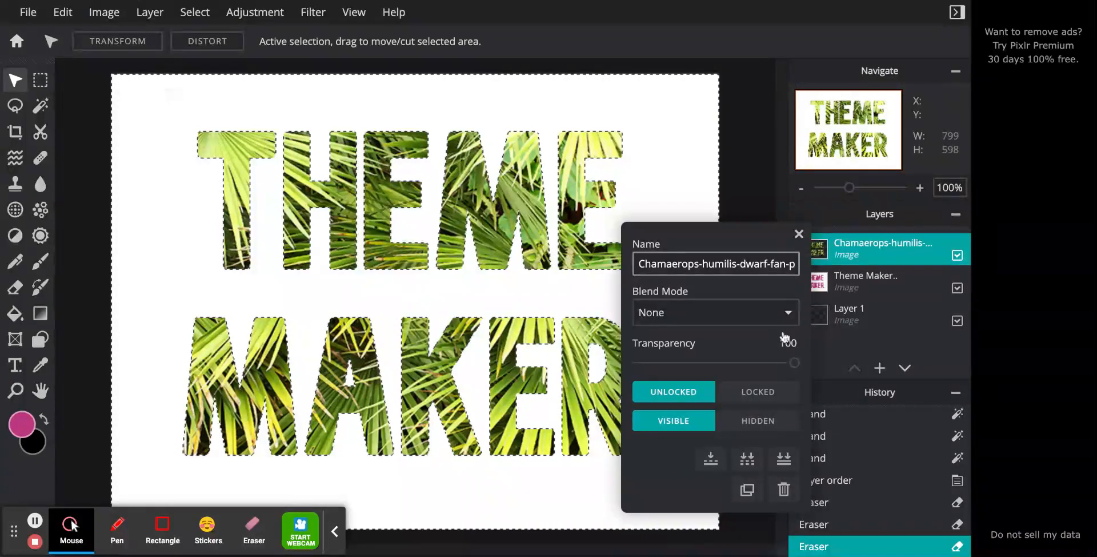
{"action": "left_click", "coordinate": [711, 458]}
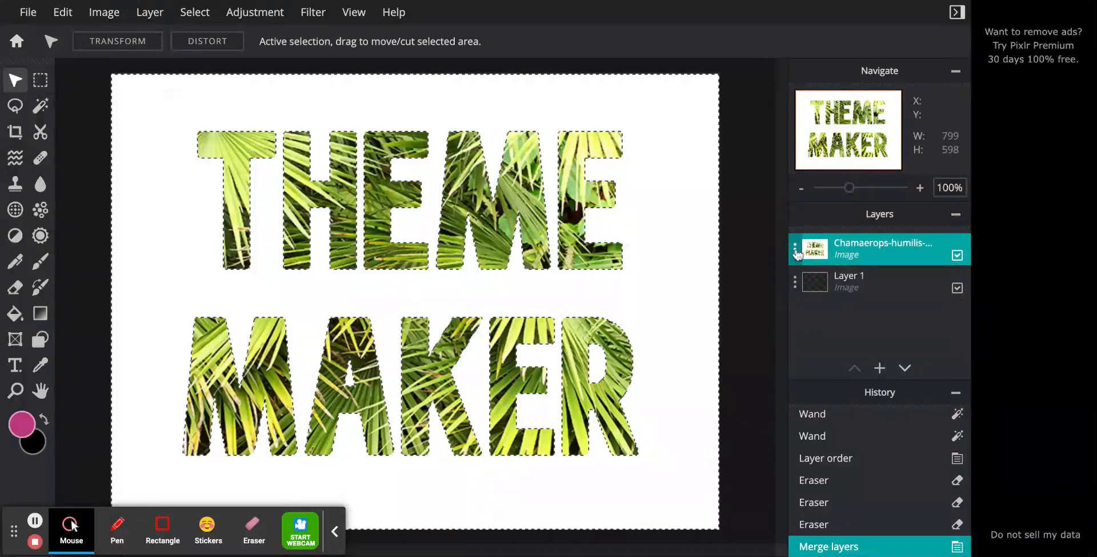
{"action": "left_click", "coordinate": [795, 281]}
{"action": "left_click", "coordinate": [795, 251]}
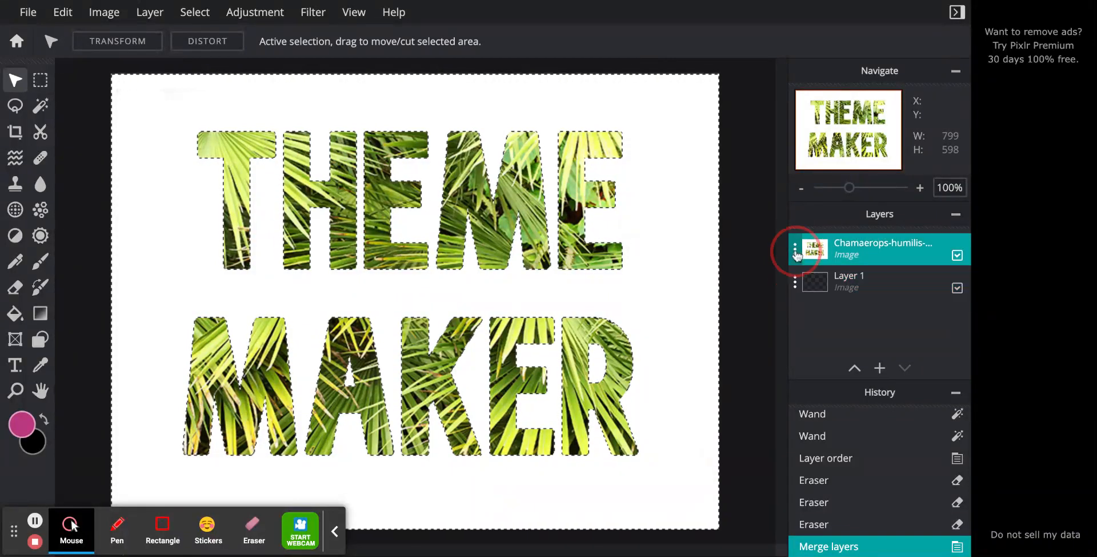
{"action": "left_click", "coordinate": [711, 459]}
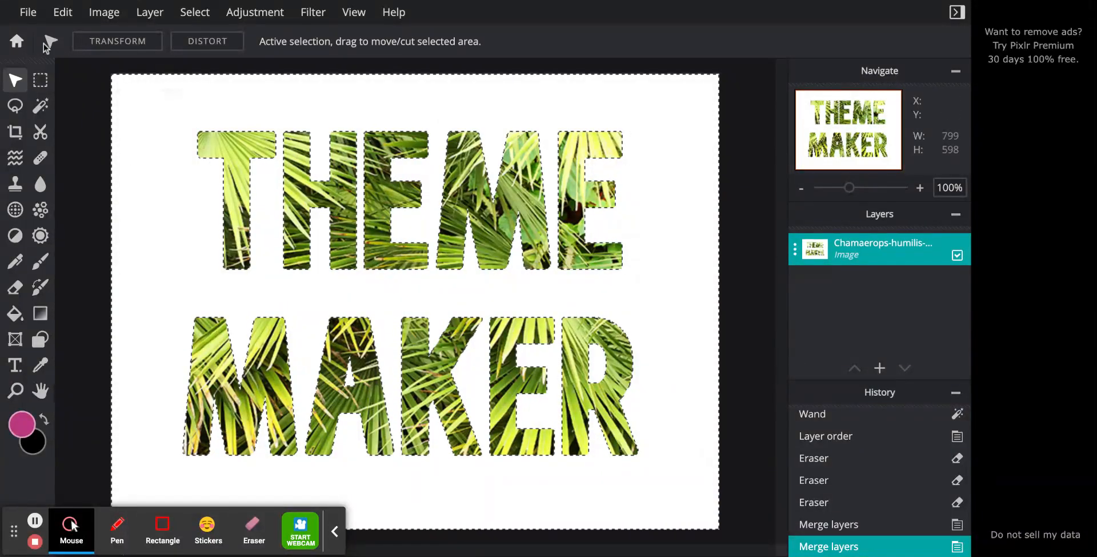
- Download the image as an 800 x 600 px PNG named "pixlr 9" plus the author's surname, and close the save dialog
{"action": "left_click", "coordinate": [24, 11]}
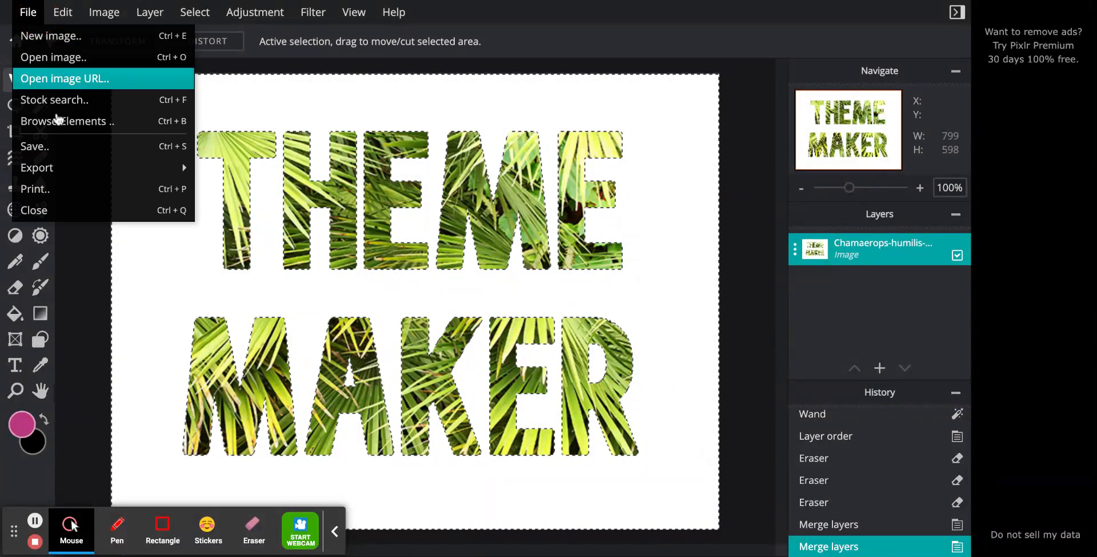
{"action": "left_click", "coordinate": [69, 151]}
{"action": "left_click", "coordinate": [636, 209]}
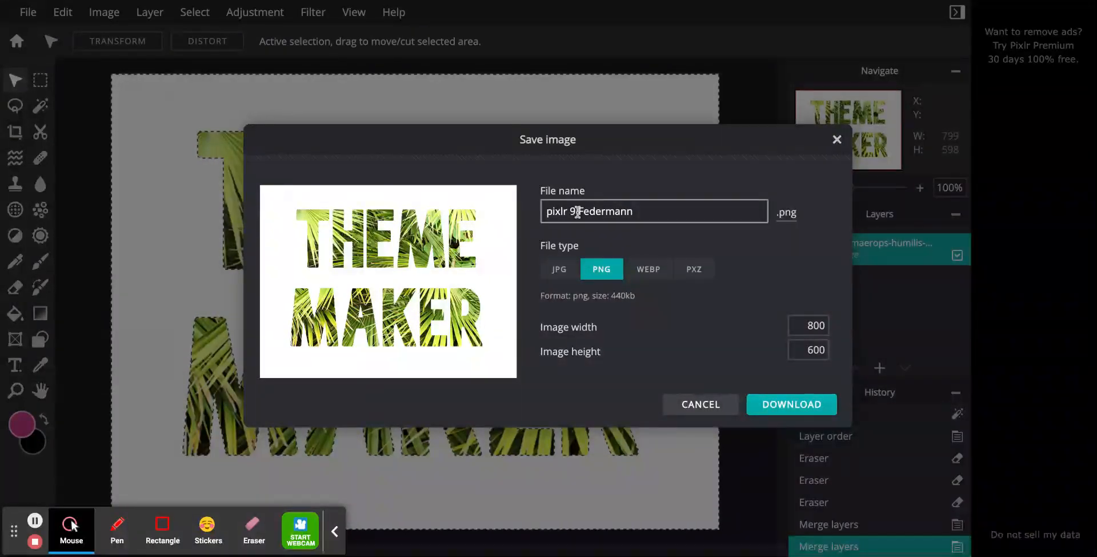
{"action": "left_click", "coordinate": [773, 407]}
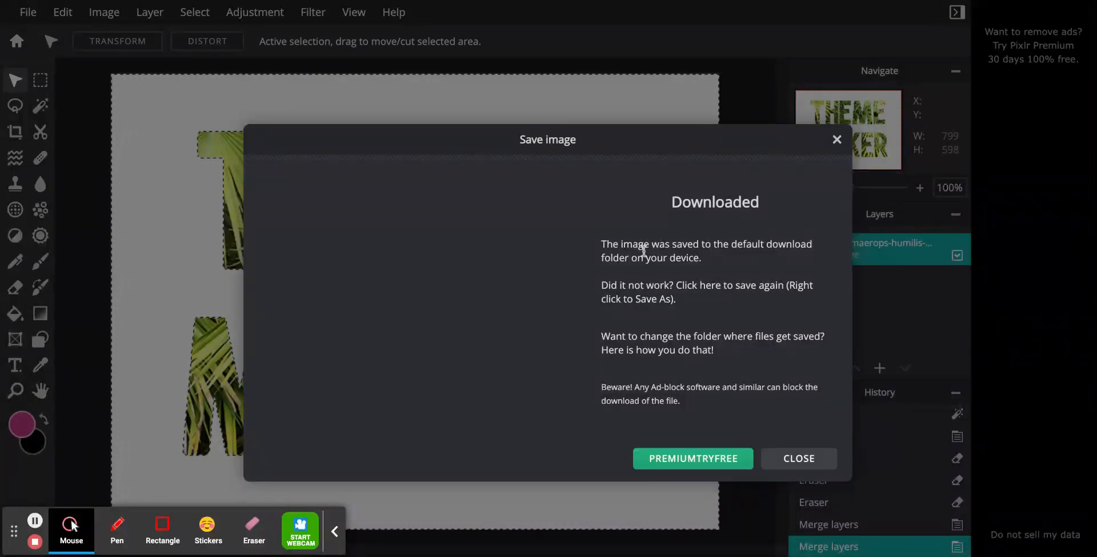
{"action": "left_click", "coordinate": [796, 457]}
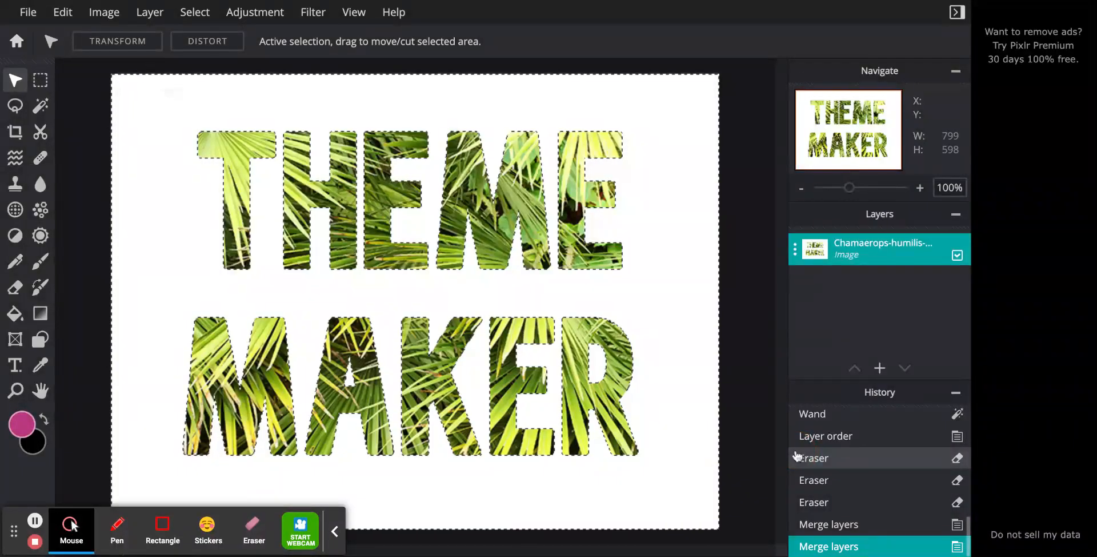